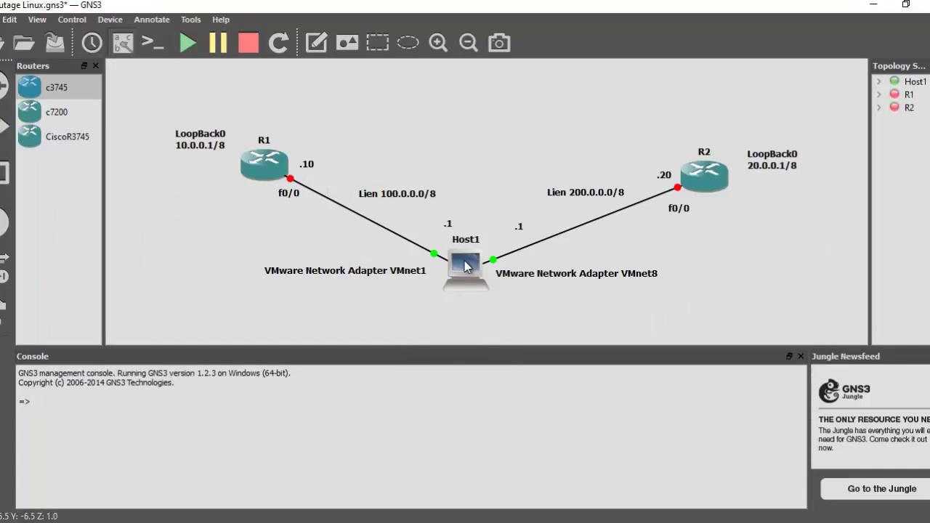
Step: Add a second host above Host1 in the topology and list the network interfaces it offers for linking
mouse_move(465, 266)
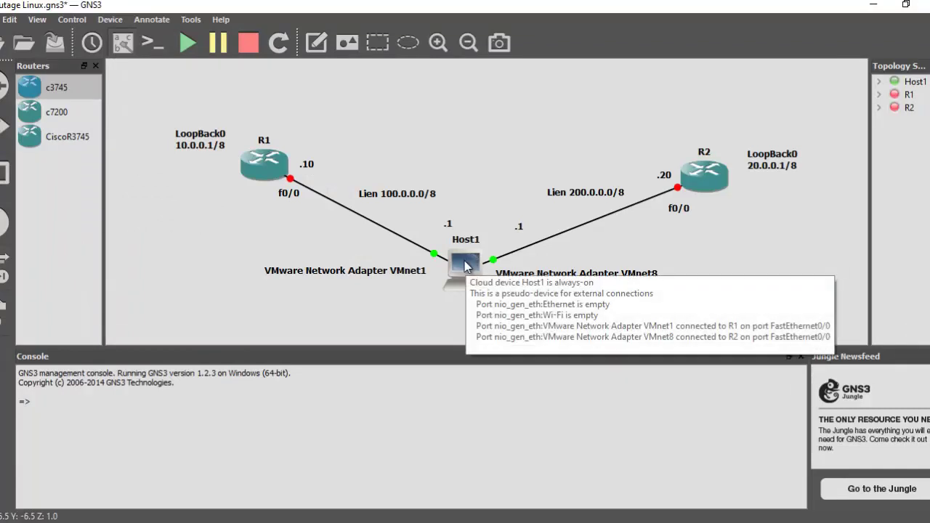
click(6, 175)
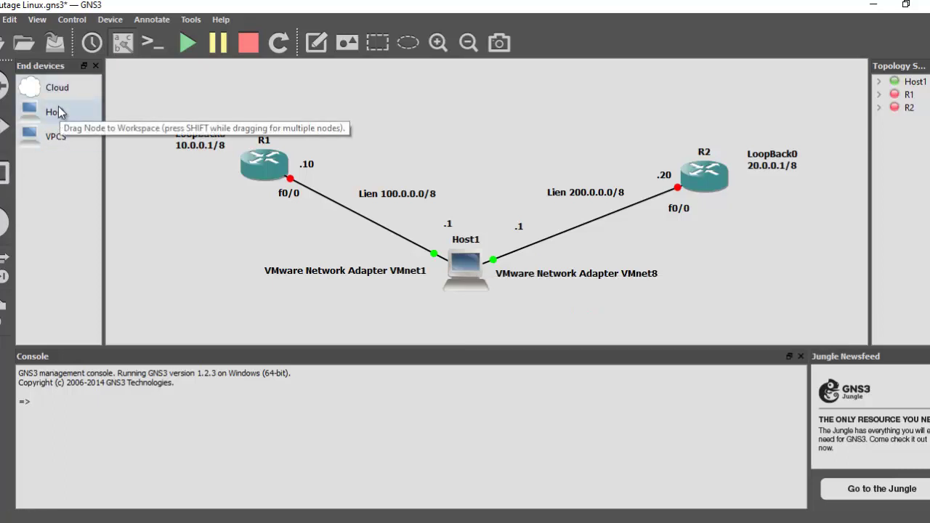
drag(58, 112, 494, 115)
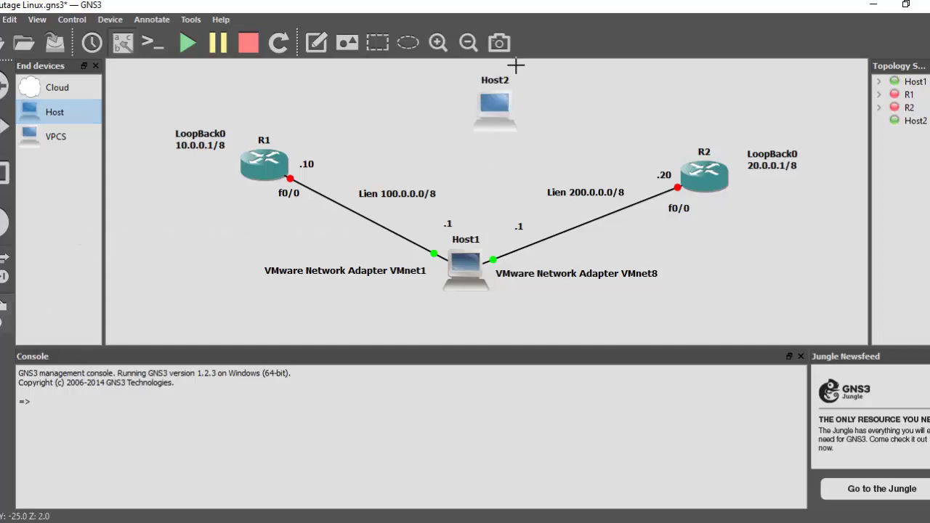
click(485, 111)
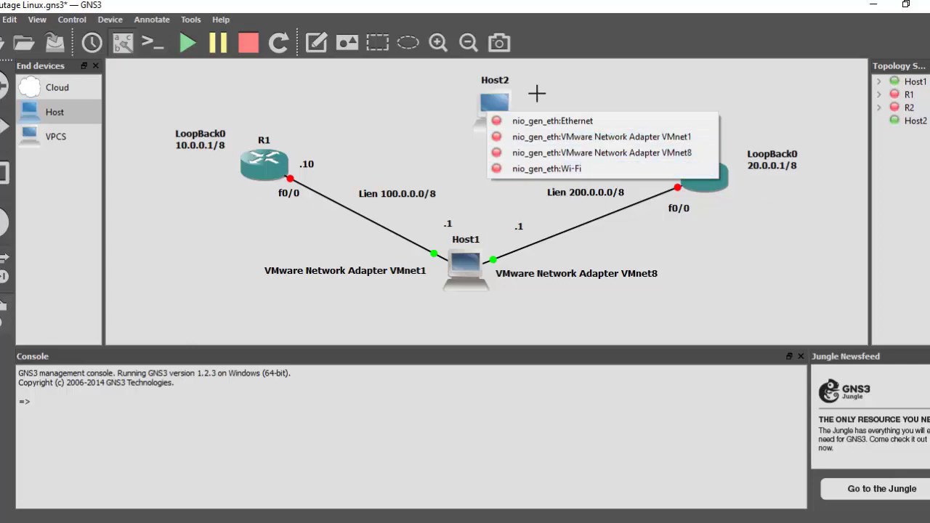
click(2, 314)
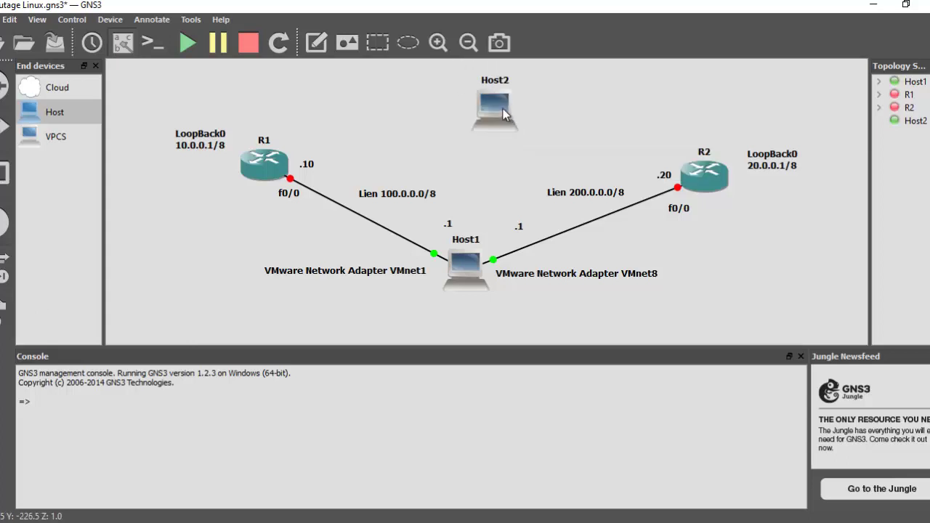
Step: Permanently delete Host2 from the topology
drag(449, 73, 630, 176)
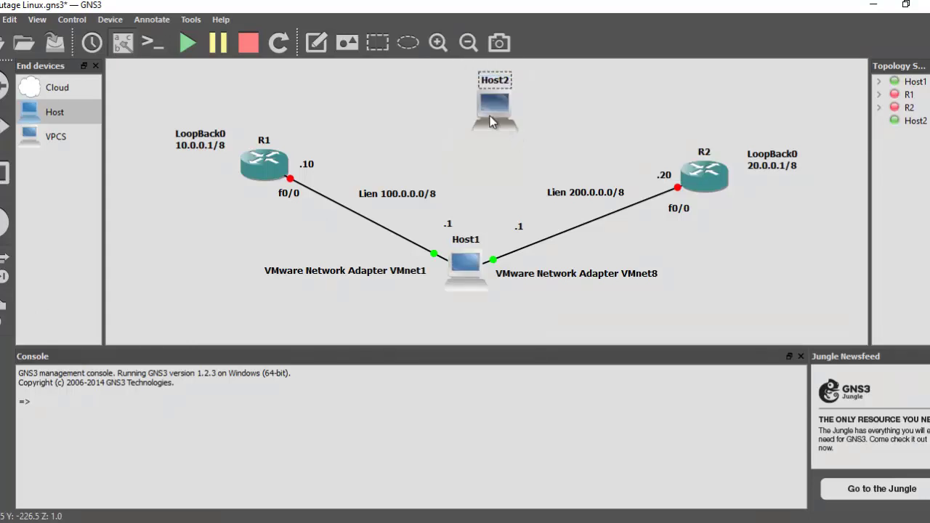
key(Delete)
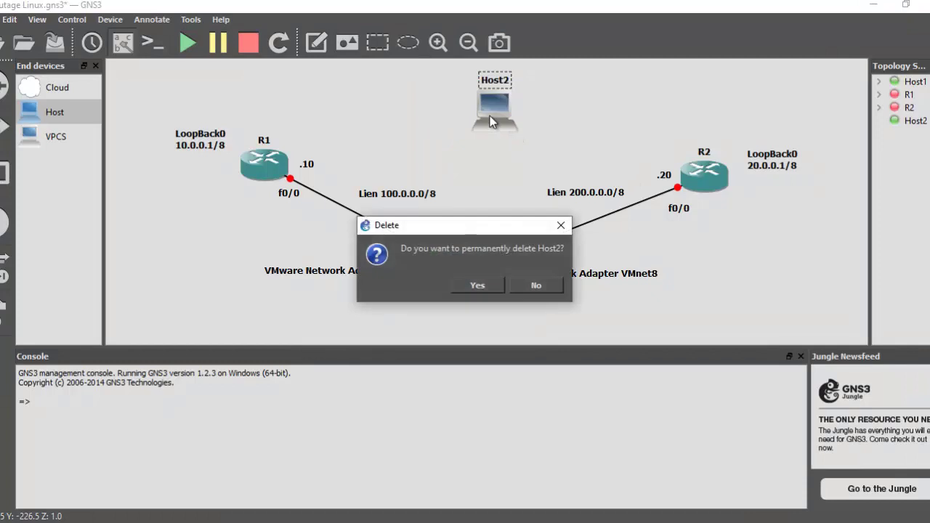
click(474, 285)
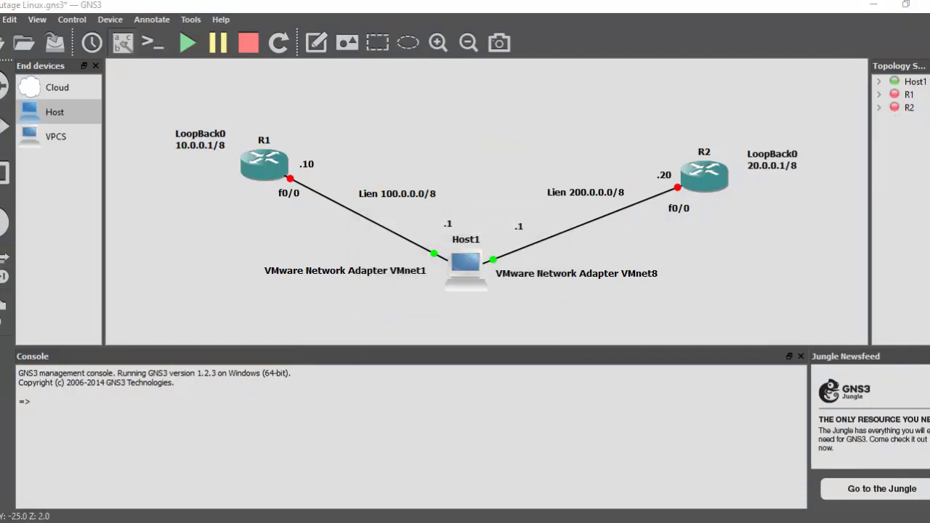
Step: Switch to the Fedora 18 virtual machine in VMware Workstation and unlock the root session with the account password
click(177, 459)
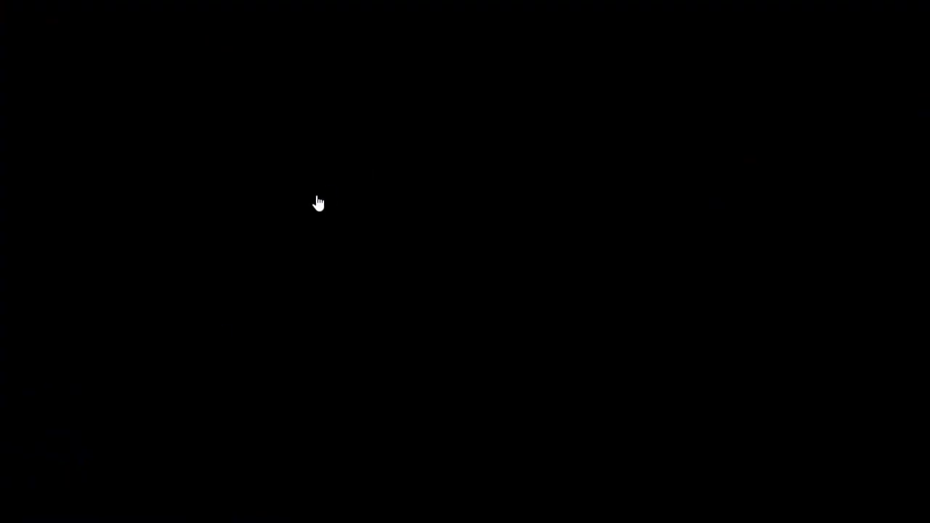
click(314, 200)
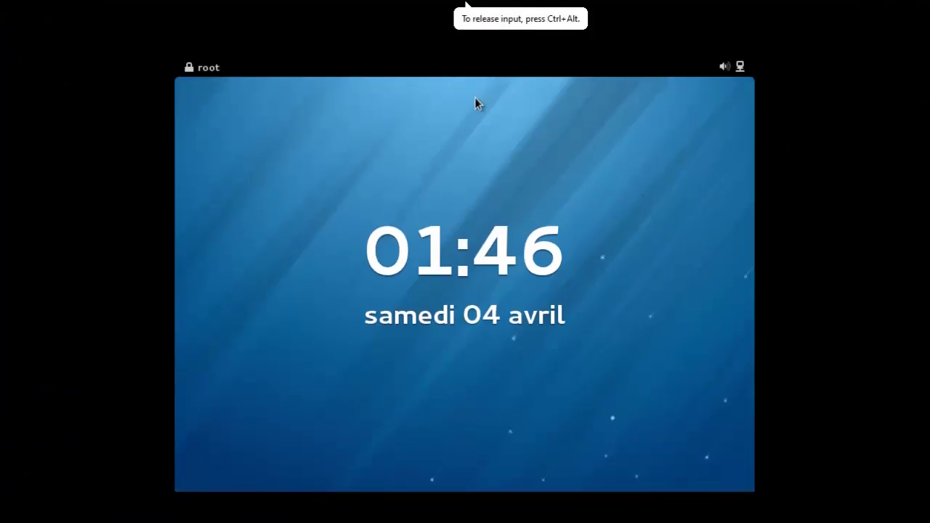
key(Escape)
text(******)
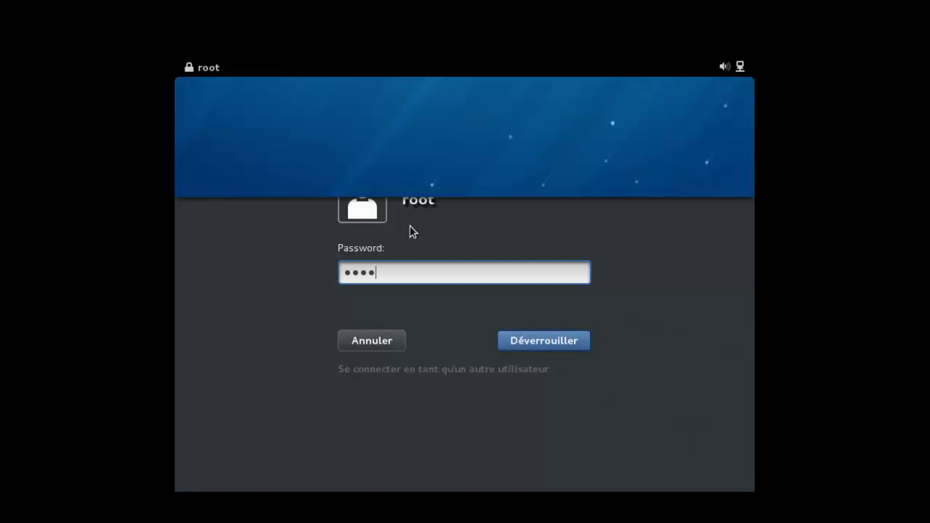
key(Return)
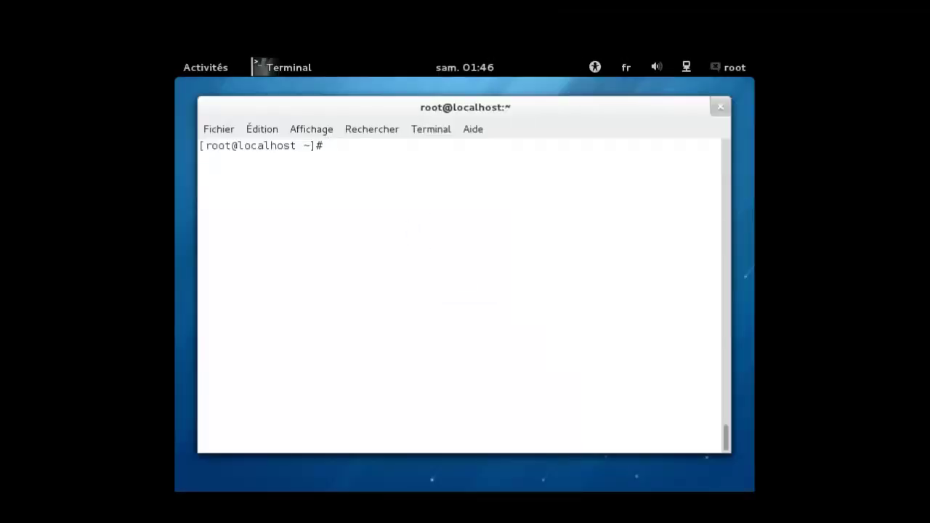
Step: Open the Virtual Network Editor with administrator privileges so the network configuration can be modified
mouse_move(324, 2)
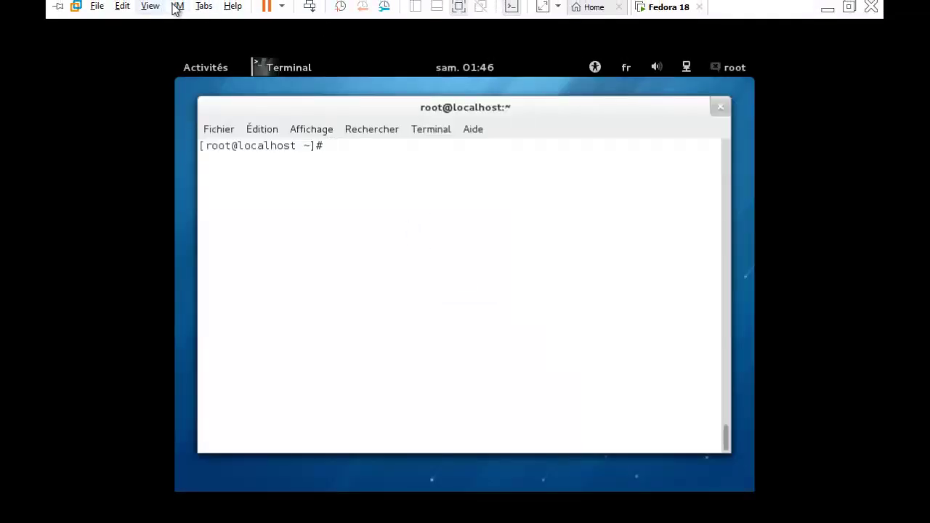
click(122, 8)
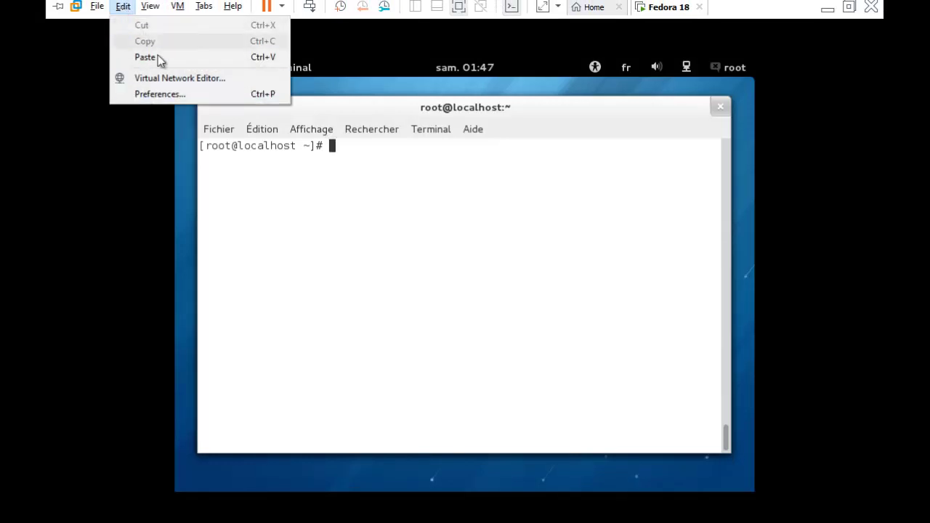
click(188, 77)
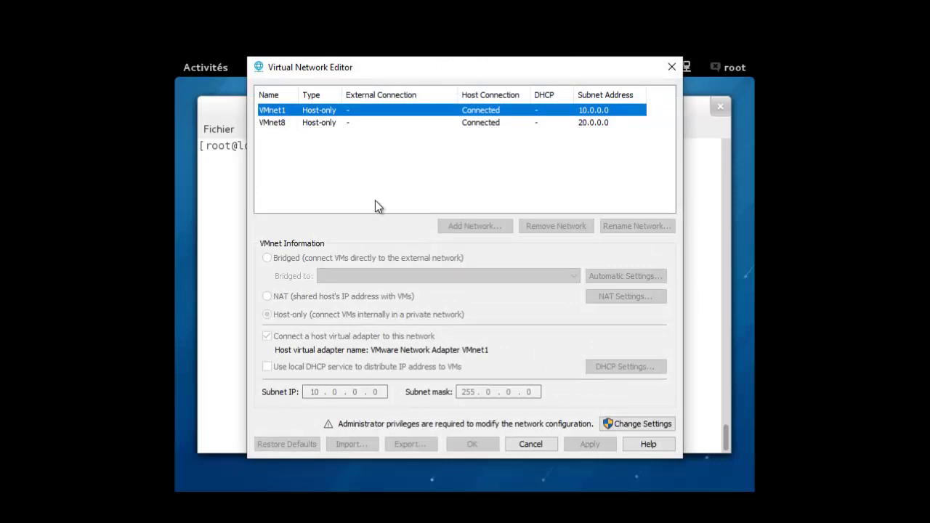
click(617, 425)
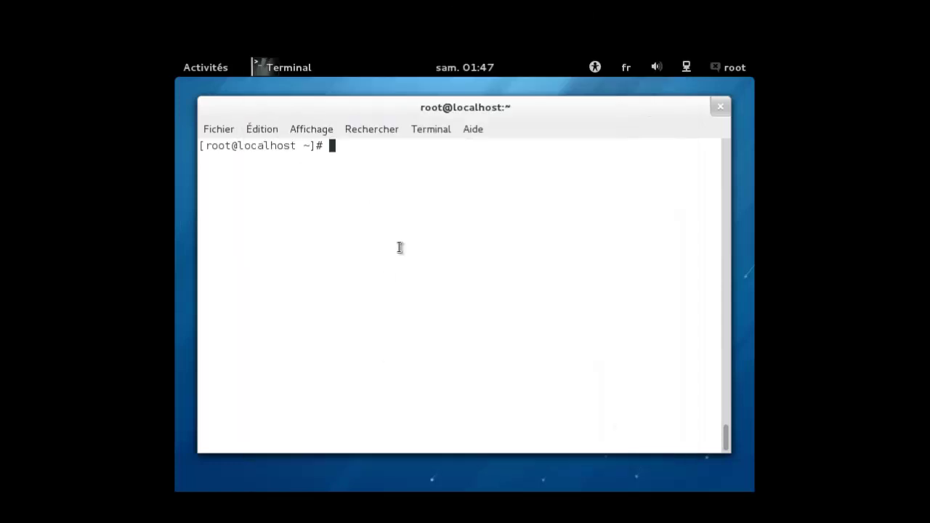
key(alt+Tab)
mouse_move(685, 6)
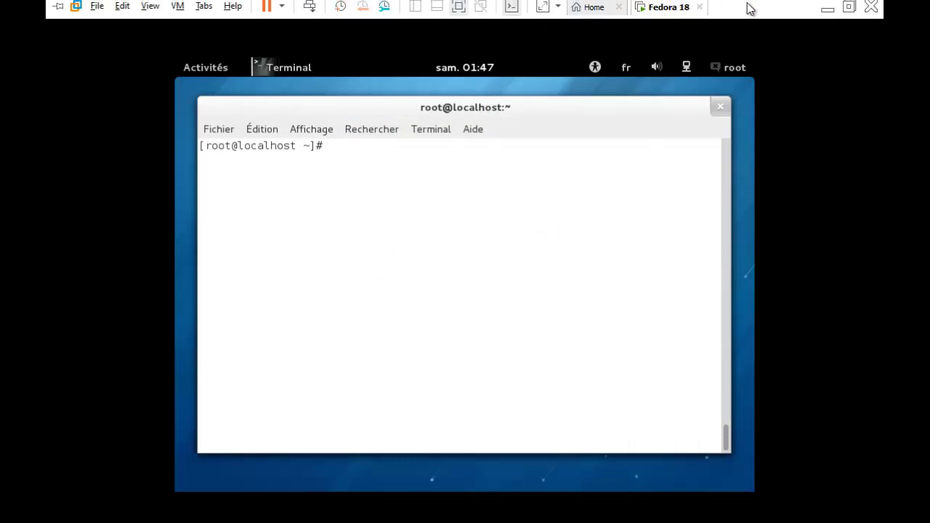
key(alt+Tab)
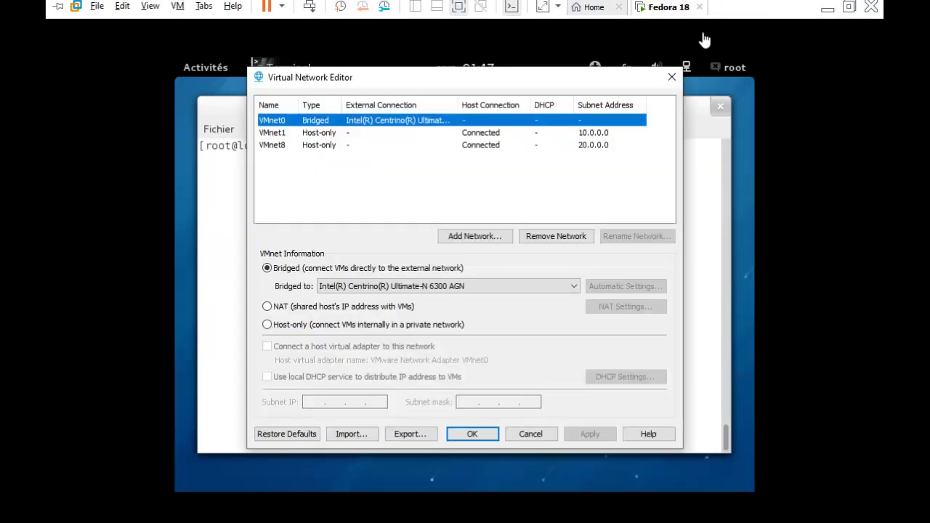
Step: Enable the local DHCP service on VMnet1, set its subnet IP to 100.0.0.0, and apply the changes
click(311, 133)
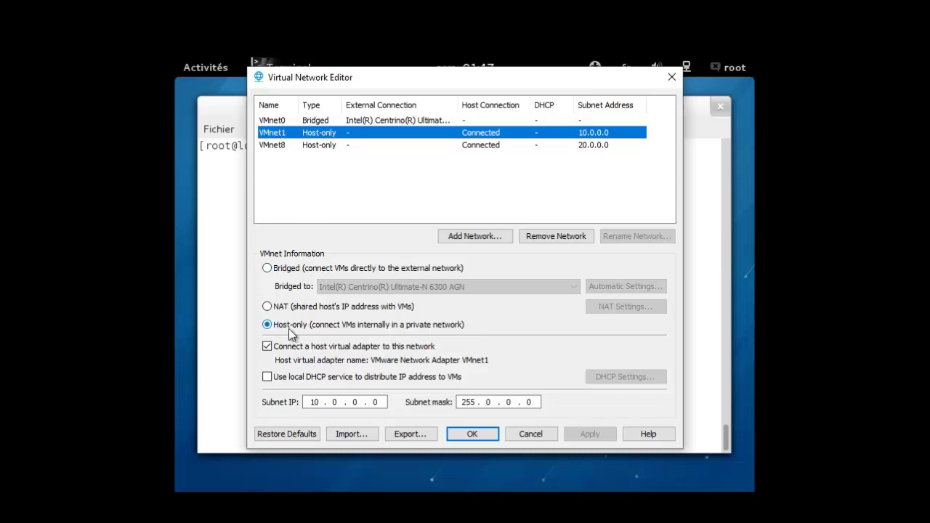
click(267, 378)
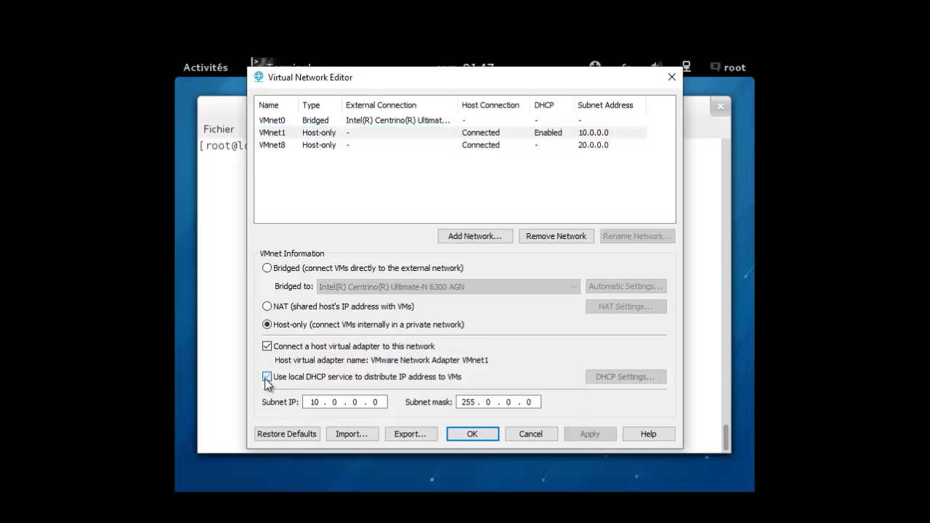
click(320, 402)
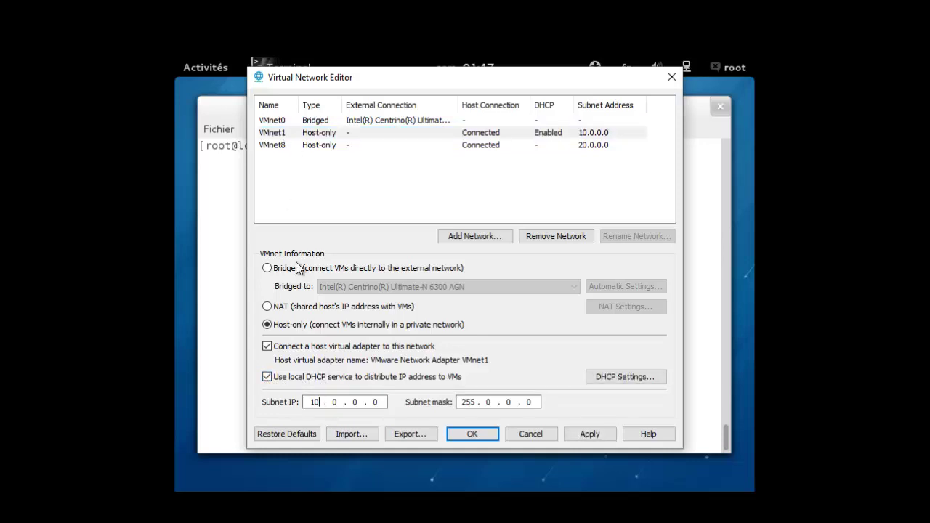
text(0)
click(589, 435)
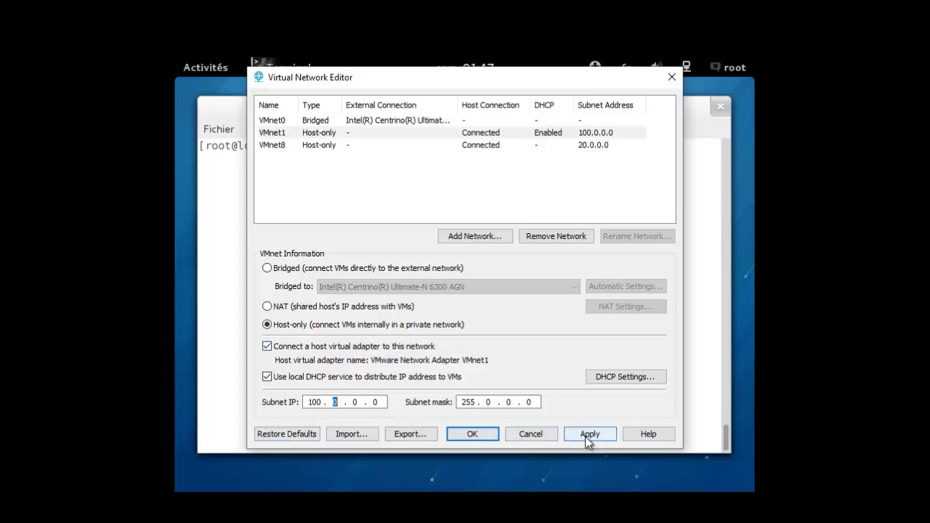
Step: Enable the local DHCP service on VMnet8, set its subnet IP to 200.0.0.0, and save the network configuration
click(276, 147)
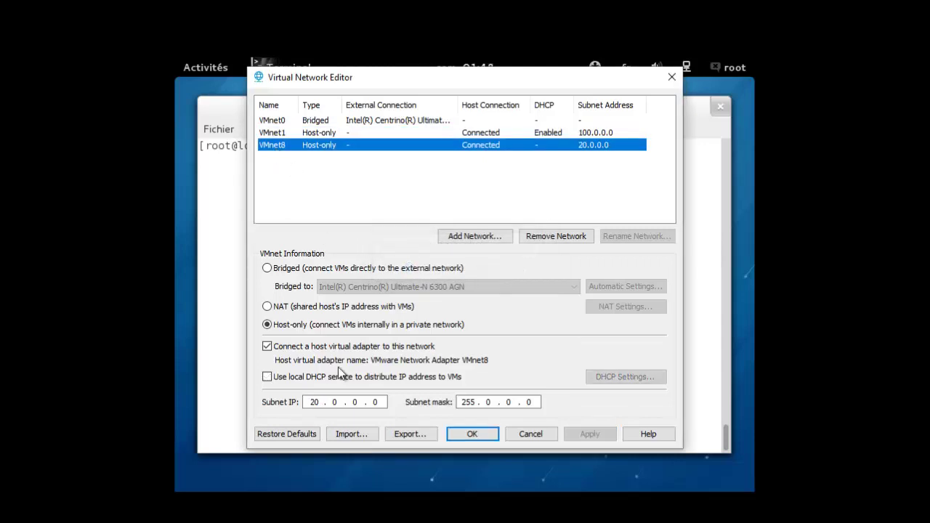
click(267, 377)
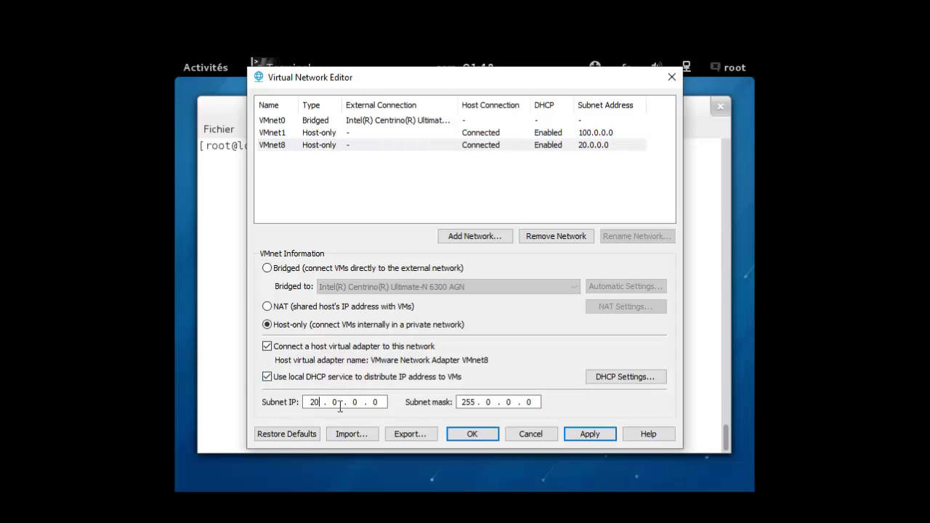
text(0)
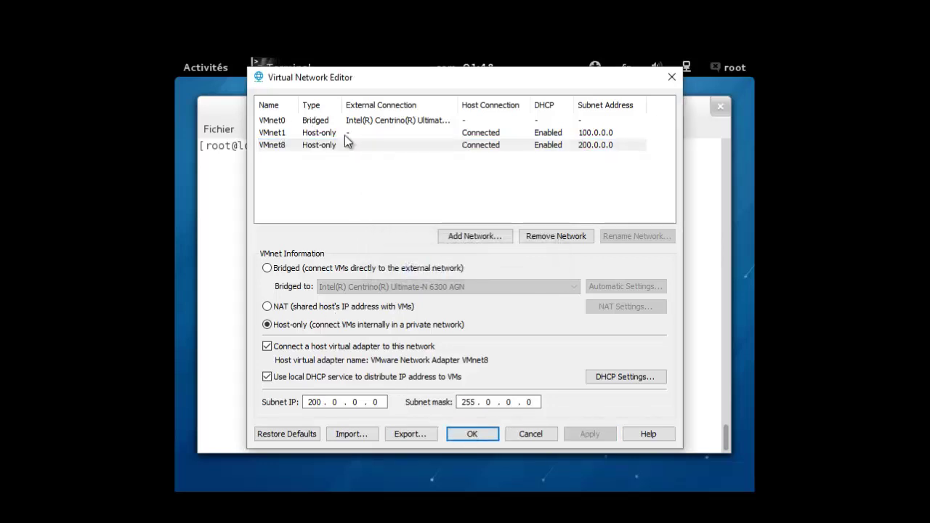
key(Return)
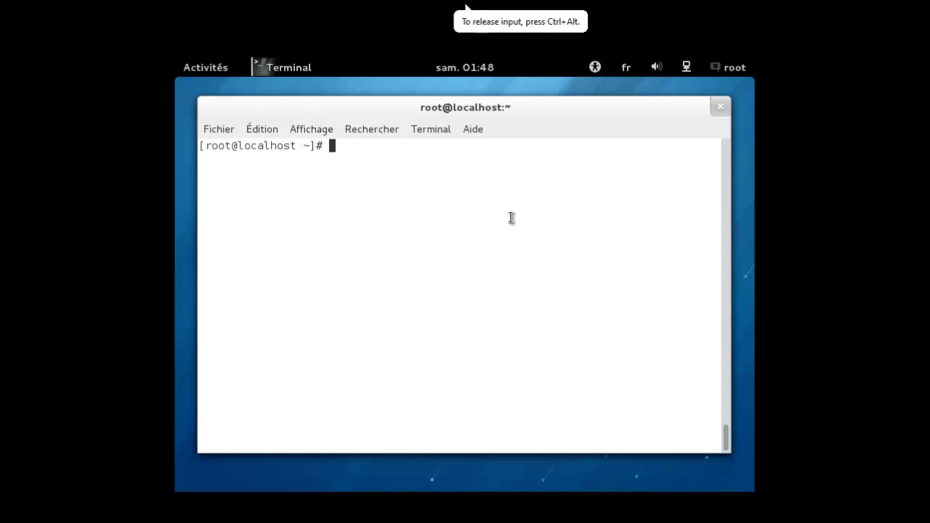
Step: In the Fedora 18 virtual machine's settings, connect the existing network adapter to the custom network VMnet1 (Host-only)
mouse_move(467, 5)
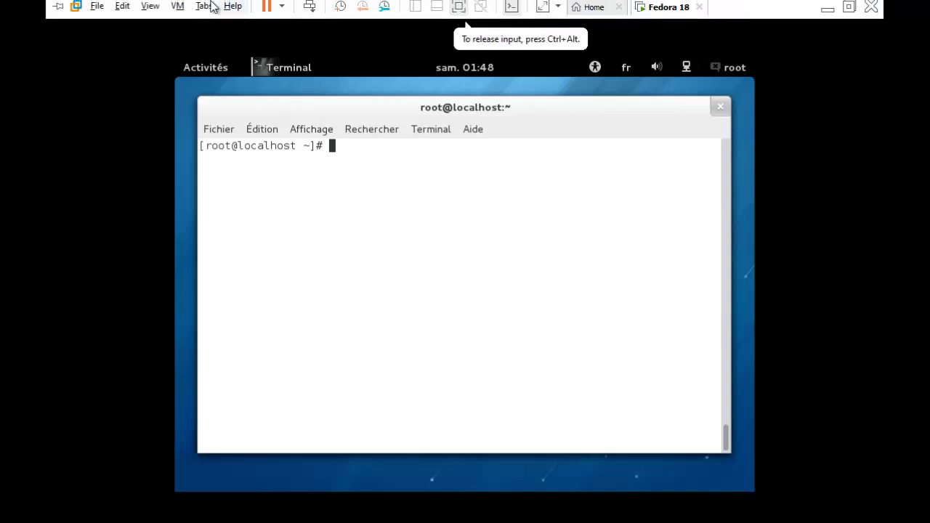
click(178, 5)
click(215, 205)
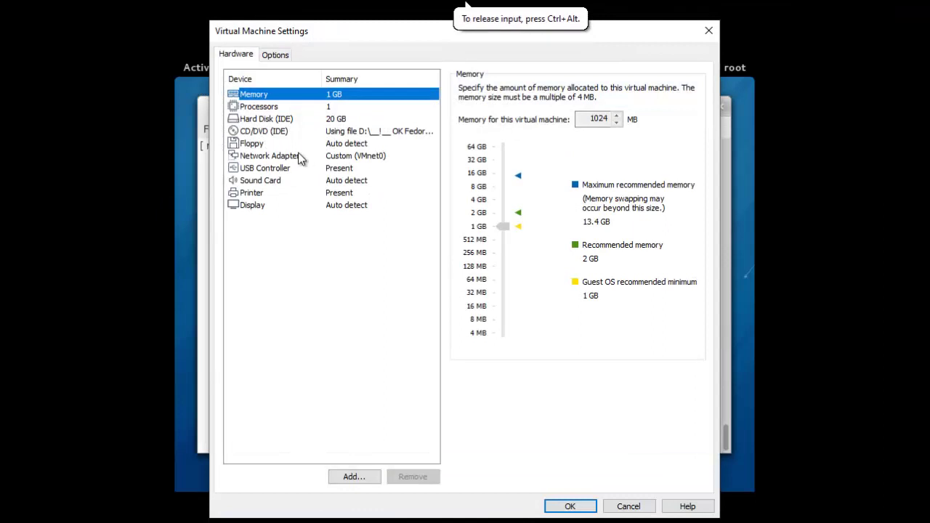
click(269, 156)
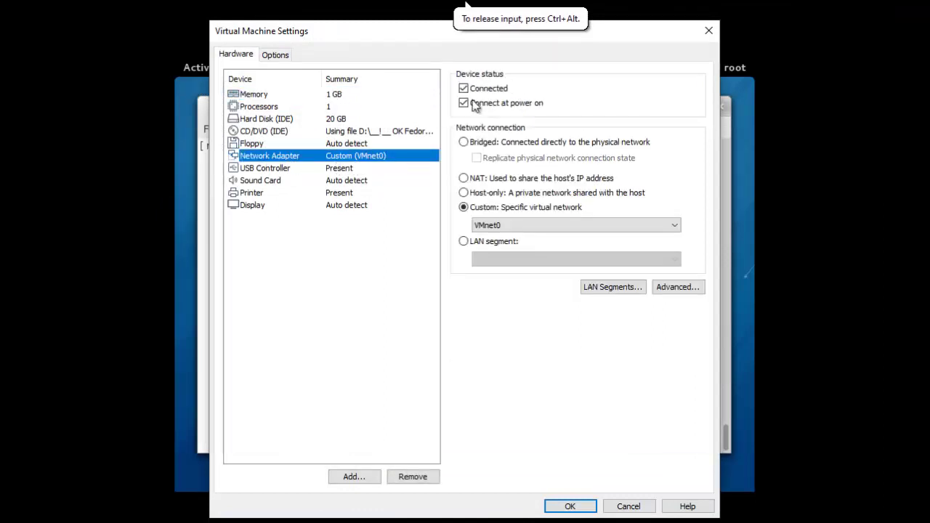
click(521, 225)
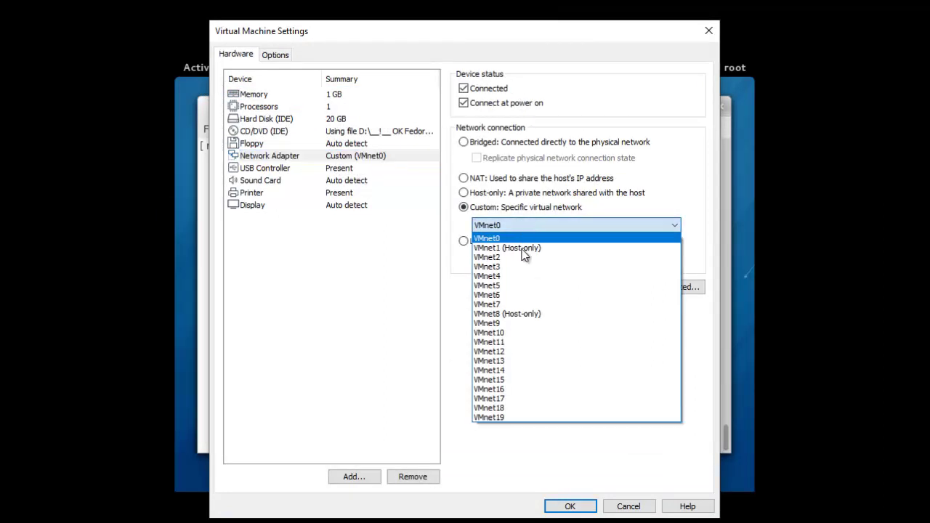
click(513, 248)
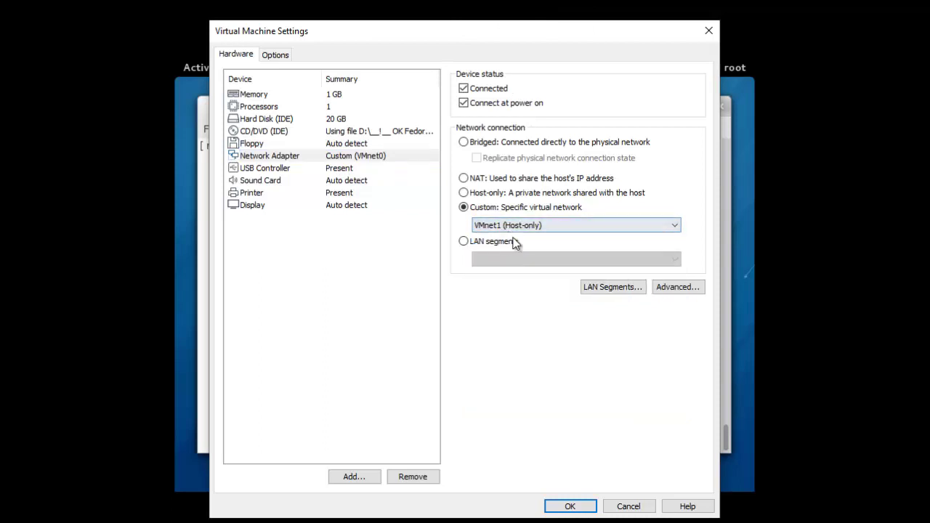
Step: Add a second network adapter to the virtual machine, connect it to custom network VMnet8 (Host-only), and save the settings
click(356, 478)
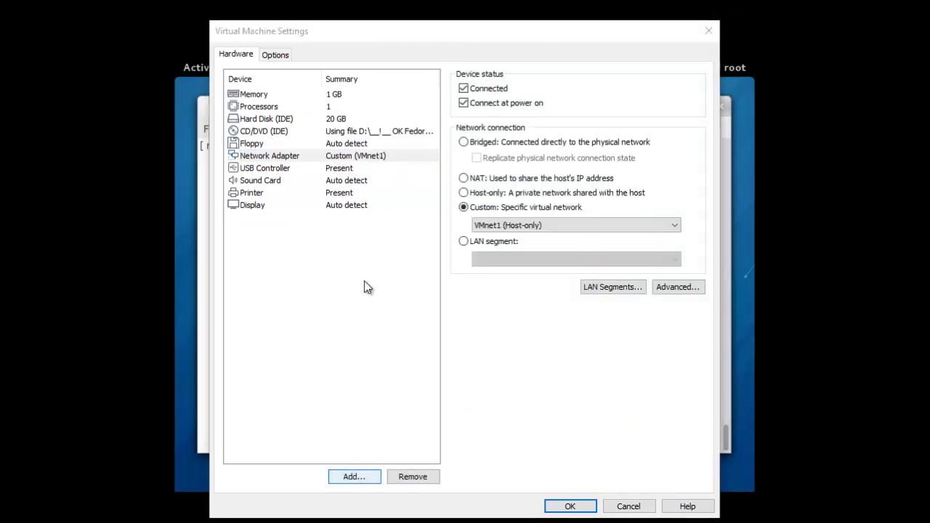
click(363, 247)
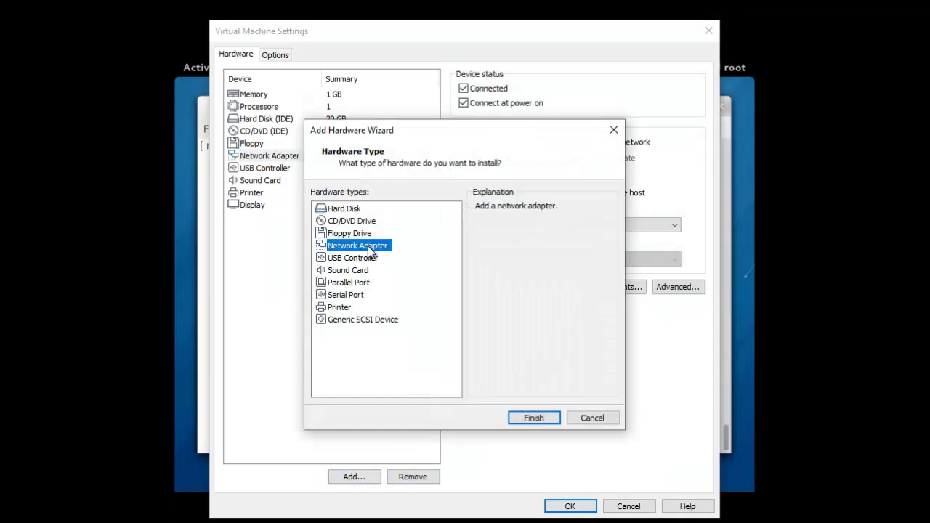
click(524, 417)
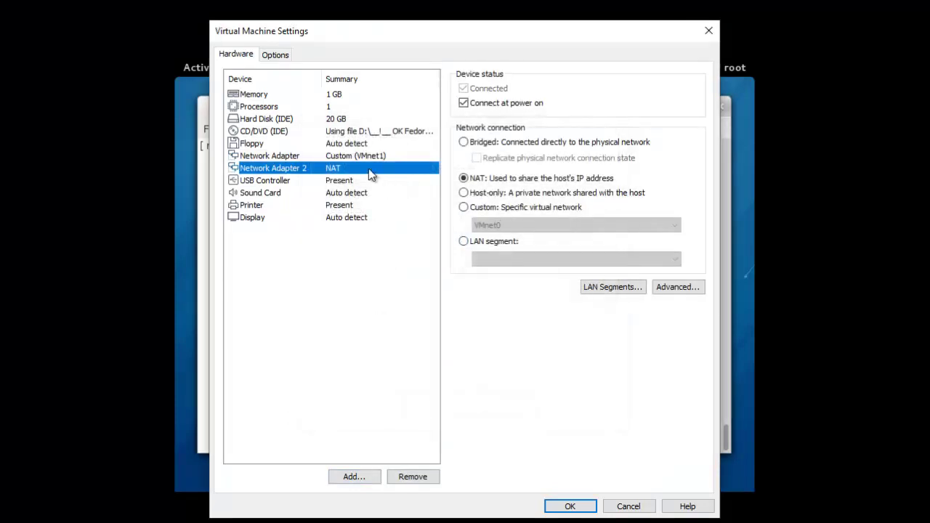
click(476, 209)
click(519, 227)
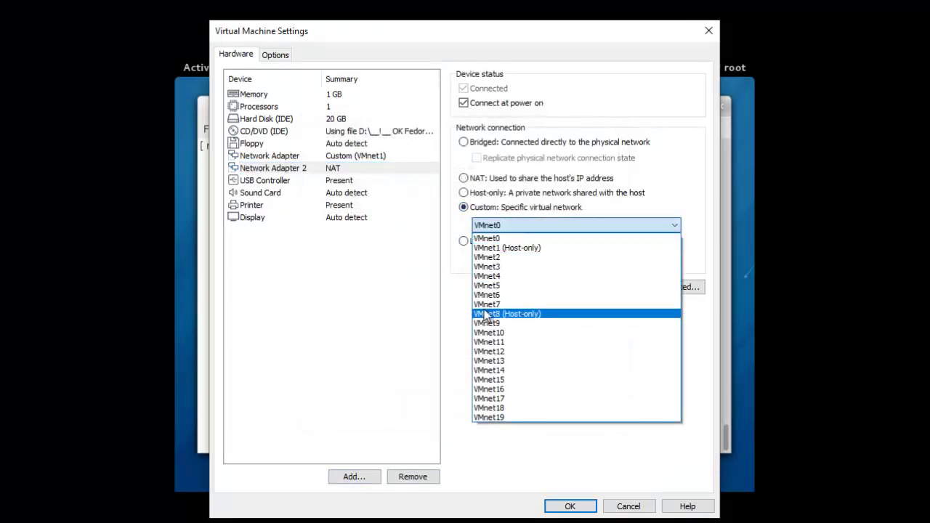
click(516, 314)
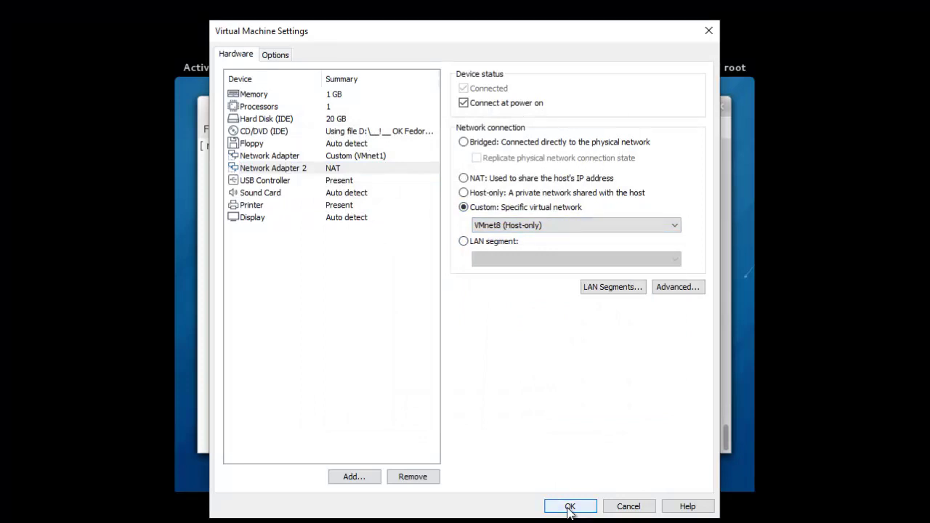
click(569, 507)
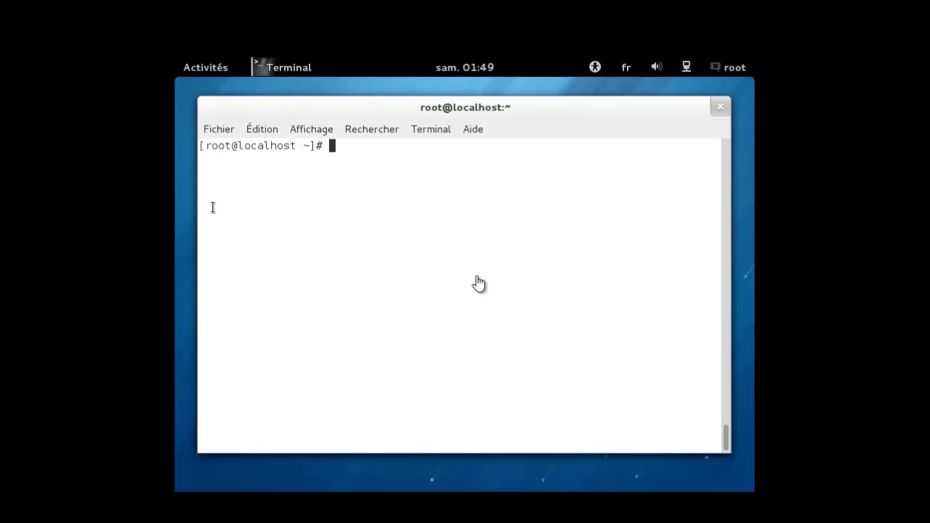
Step: List the network interfaces with ifconfig in the Fedora terminal and examine the IP addresses of eth0 and eth1
click(435, 243)
text(i)
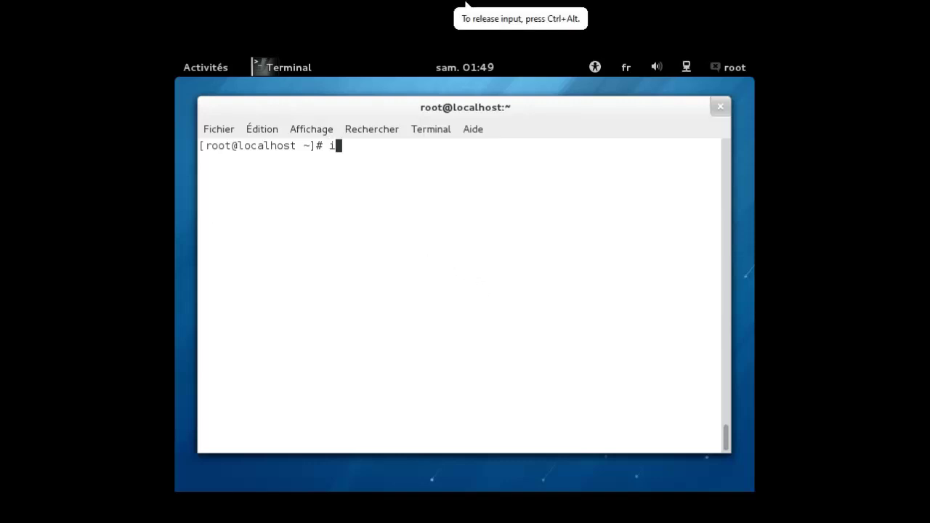
text(fconfig)
key(Return)
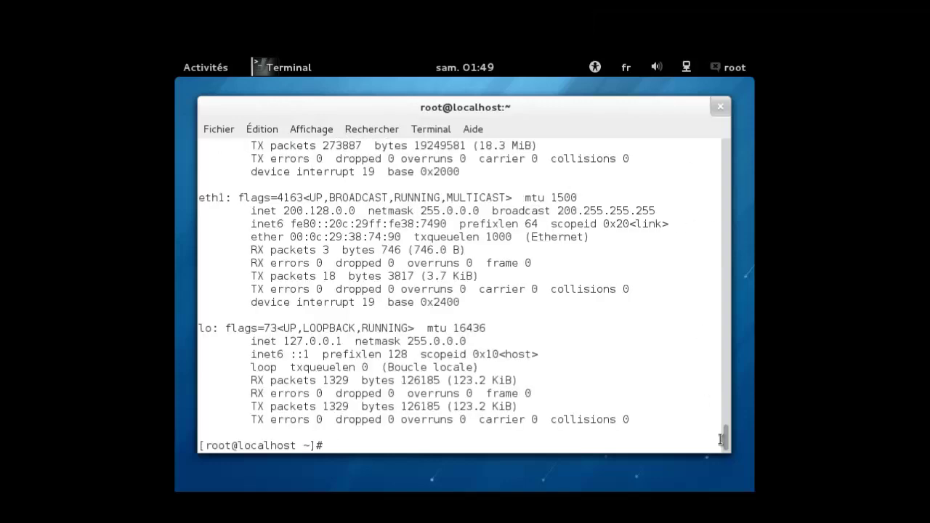
mouse_move(726, 448)
mouse_down()
mouse_move(726, 429)
mouse_move(729, 449)
mouse_up()
scroll(728, 447, up, 3)
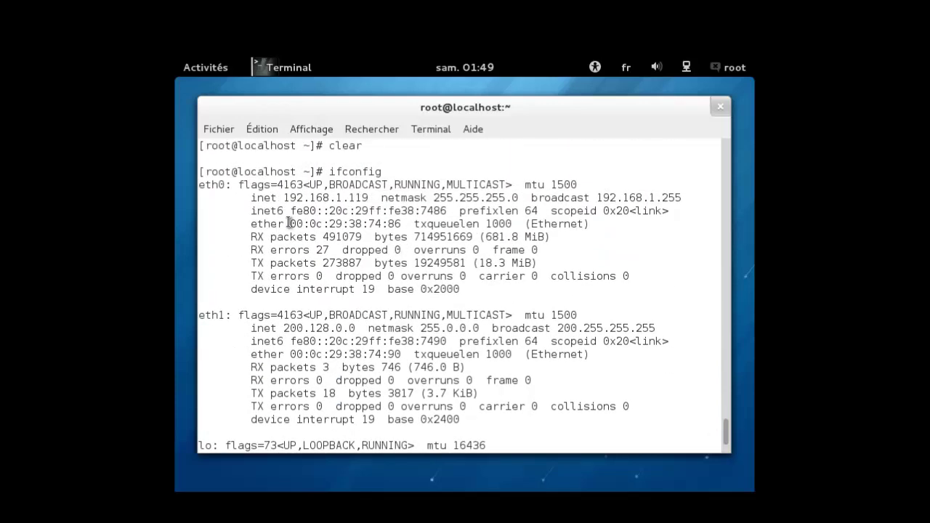
double_click(337, 328)
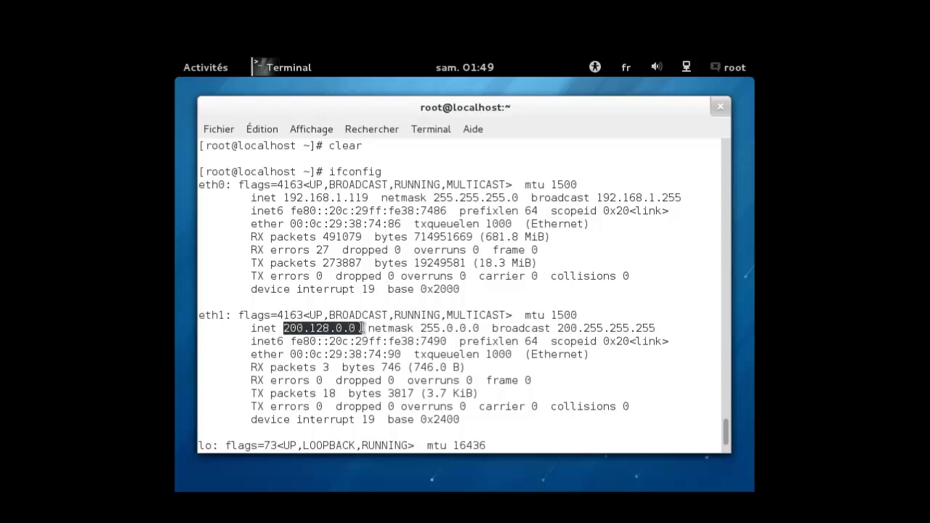
drag(286, 198, 371, 192)
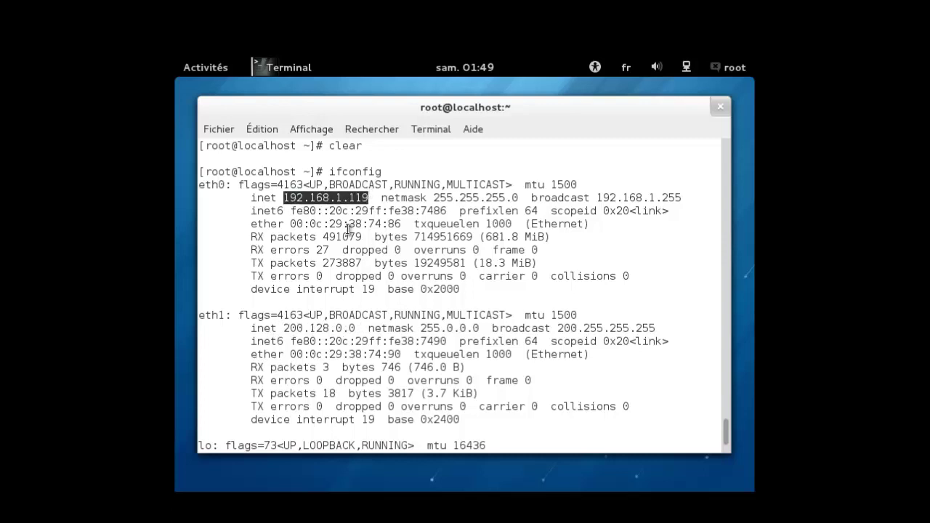
click(322, 208)
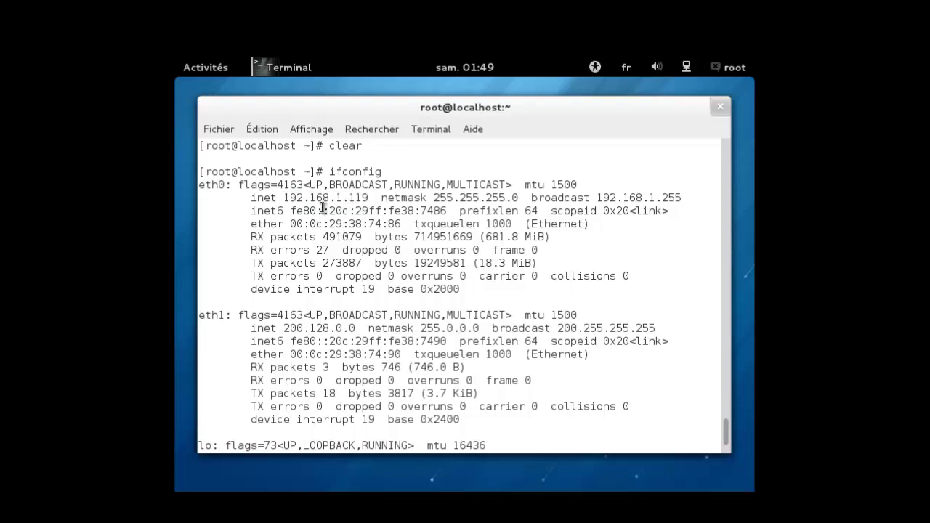
Step: Take the eth0 interface down and bring it back up with ifconfig to renew its address
key(Up)
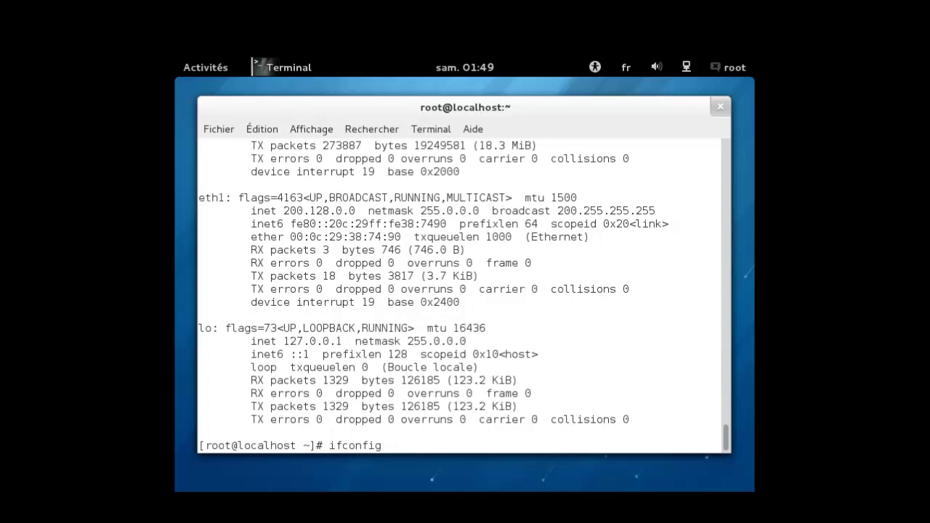
text(eth0 down)
key(Return)
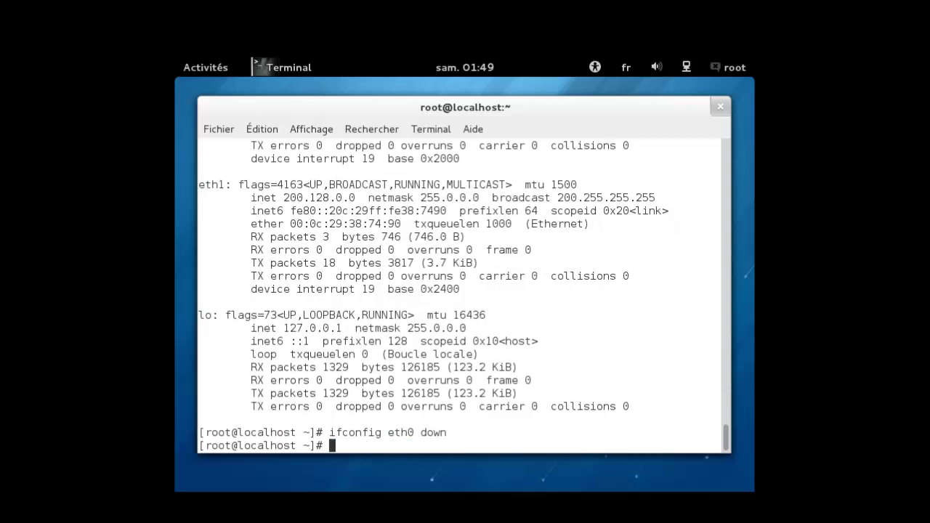
key(Up)
key(BackSpace)
key(BackSpace)
key(BackSpace)
key(BackSpace)
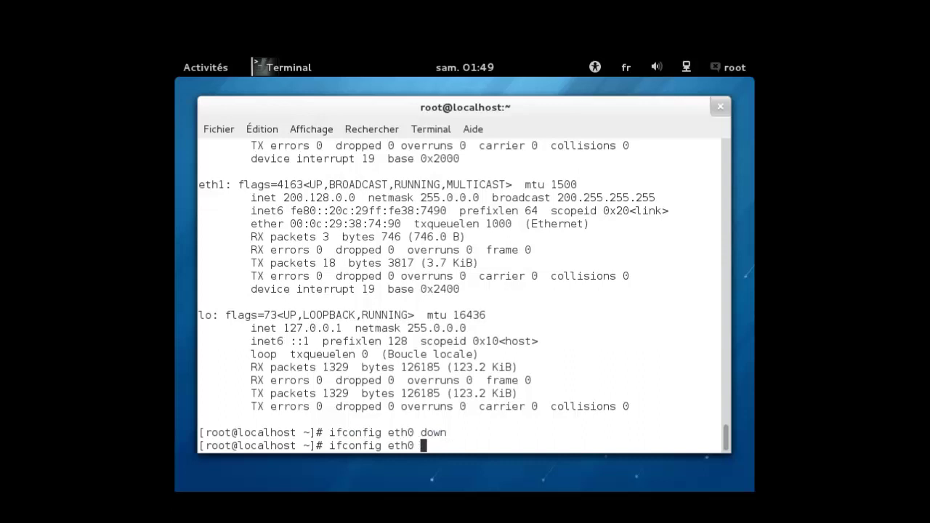
text(up)
key(Return)
Step: Display the configuration of eth0 alone with ifconfig to check its IP address
key(Up)
key(Up)
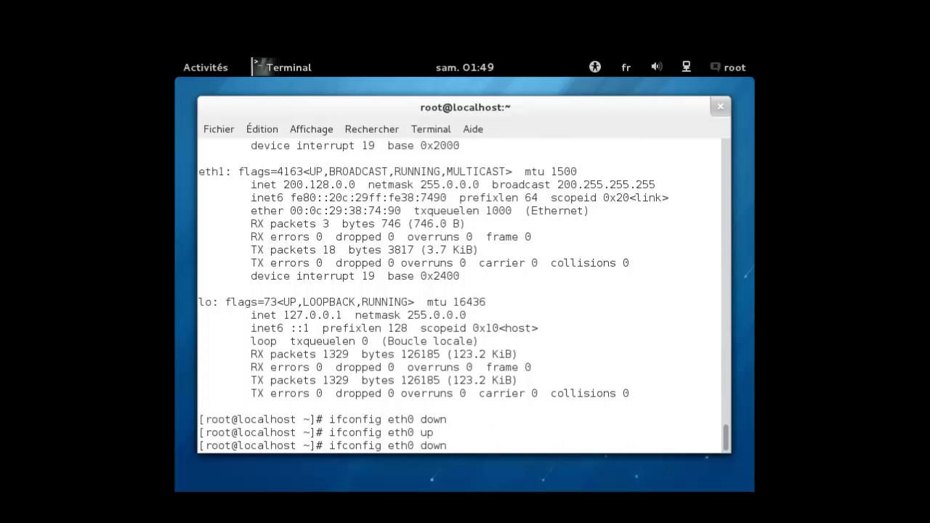
key(BackSpace)
key(BackSpace)
key(BackSpace)
key(BackSpace)
key(Return)
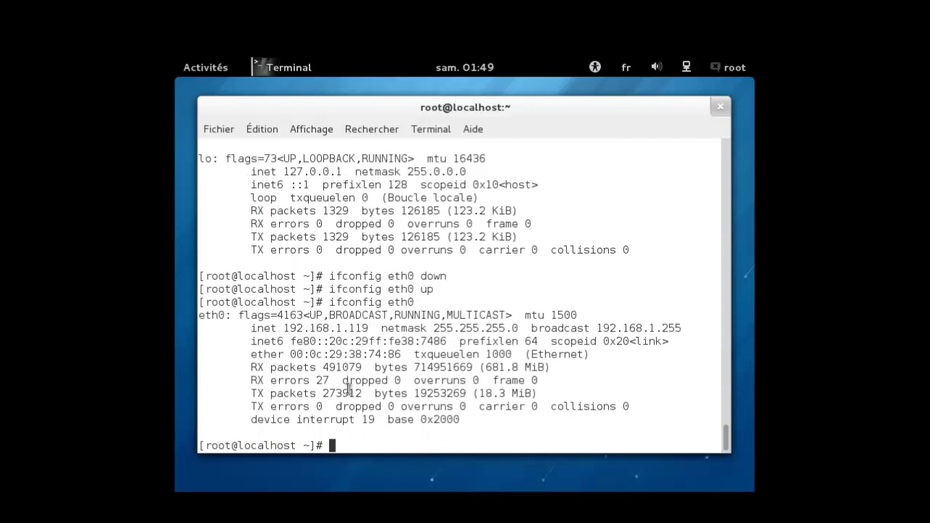
Step: Restart the eth0 interface once more by running ifconfig eth0 down followed by ifconfig eth0 up
key(Up)
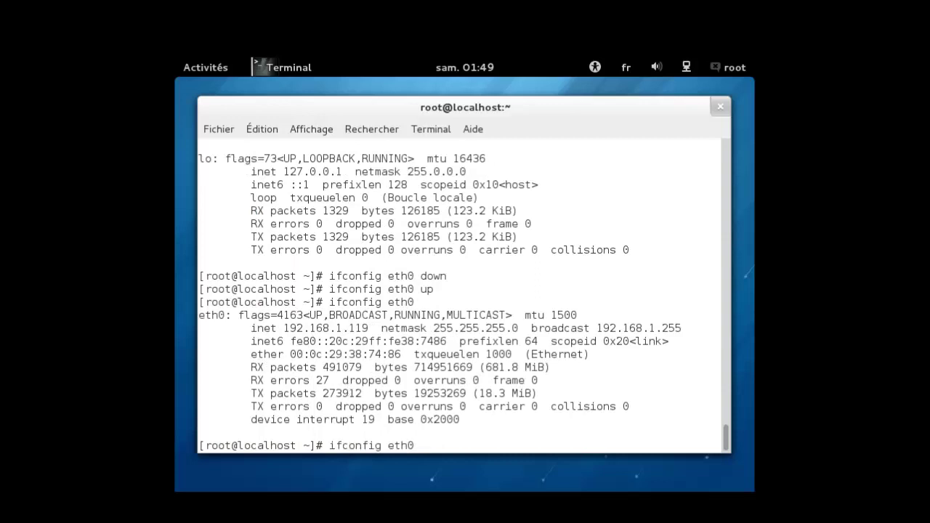
text(up)
key(Up)
key(Return)
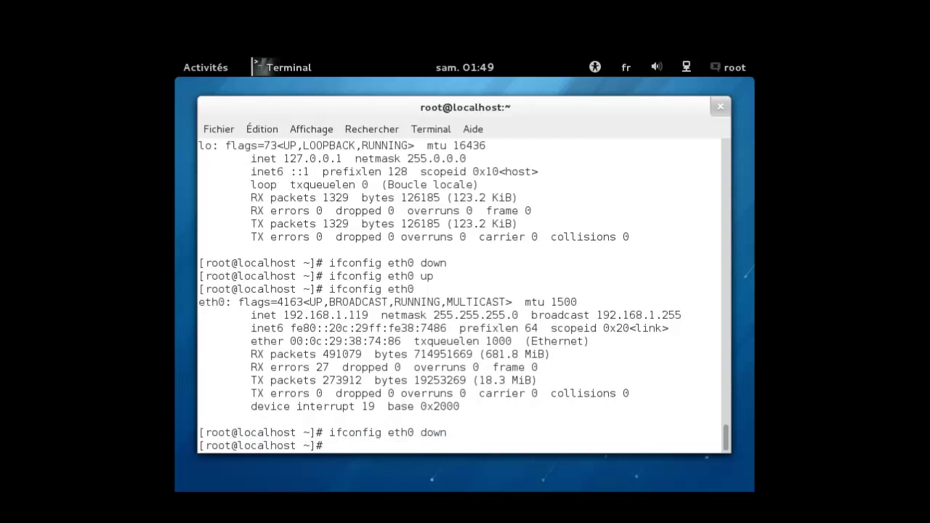
key(Up)
key(BackSpace)
key(BackSpace)
key(BackSpace)
key(BackSpace)
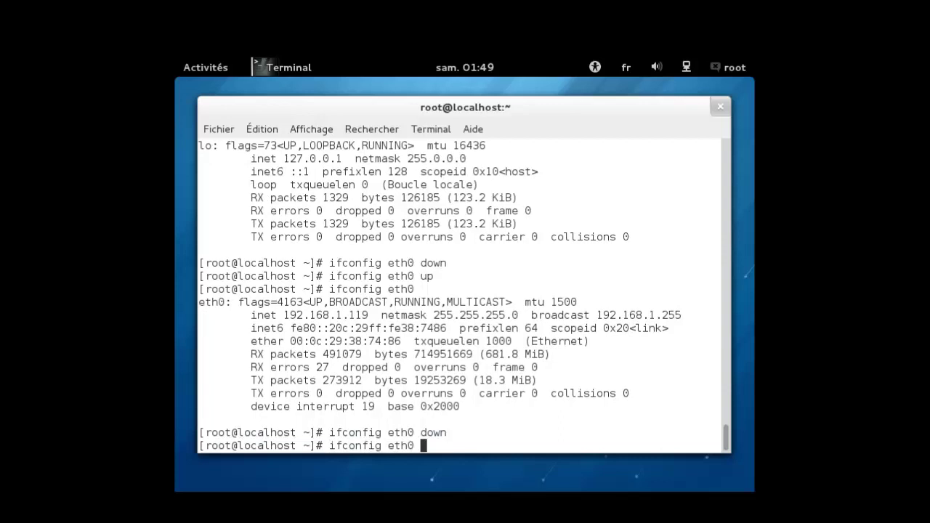
text(up)
key(Return)
Step: Run ifconfig eth0 again and examine the inet address assigned to the interface
key(Up)
key(Up)
key(BackSpace)
key(BackSpace)
key(BackSpace)
key(BackSpace)
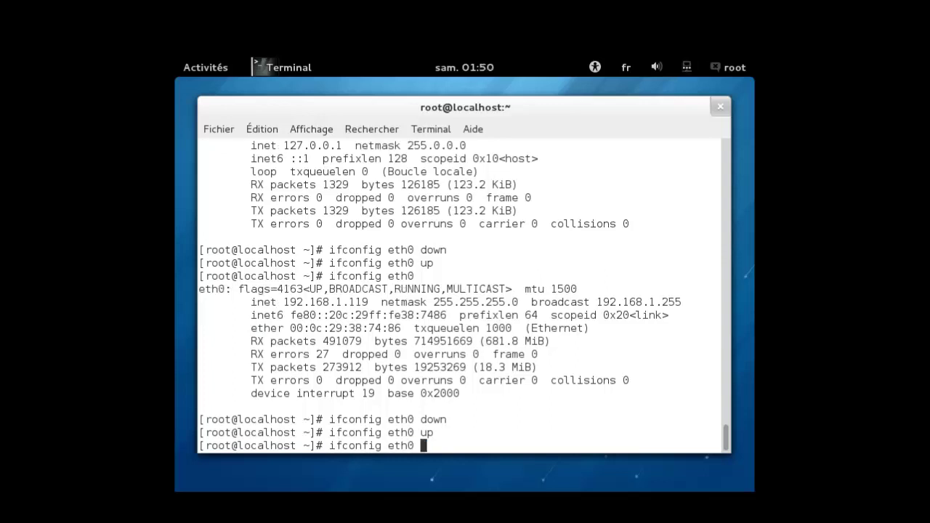
key(Return)
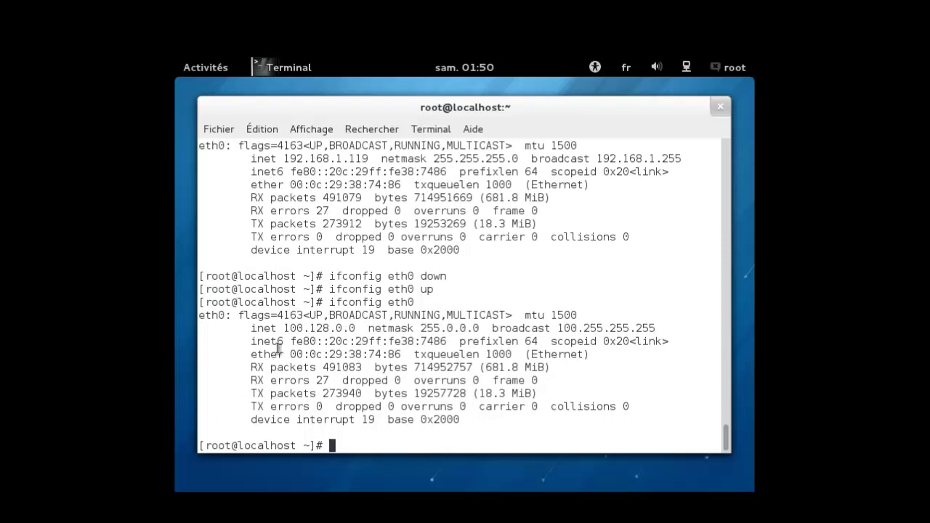
drag(286, 328, 356, 329)
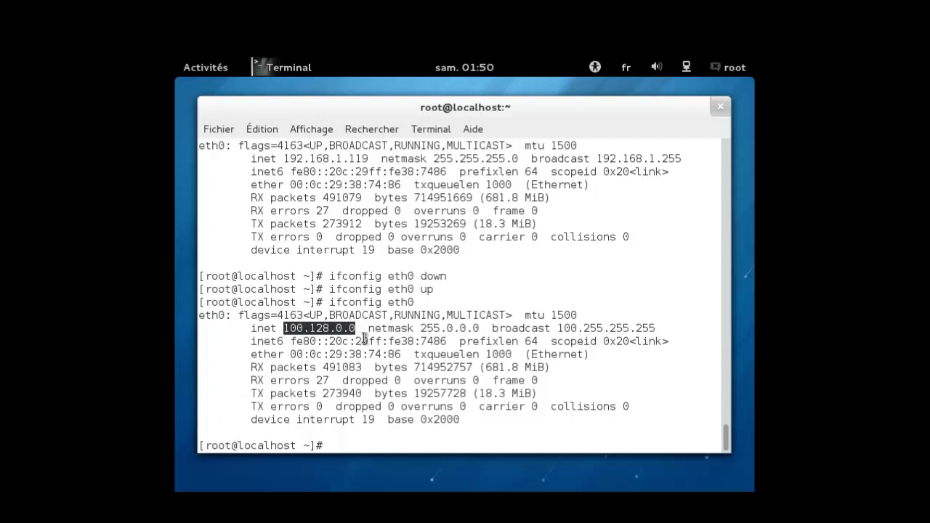
click(347, 445)
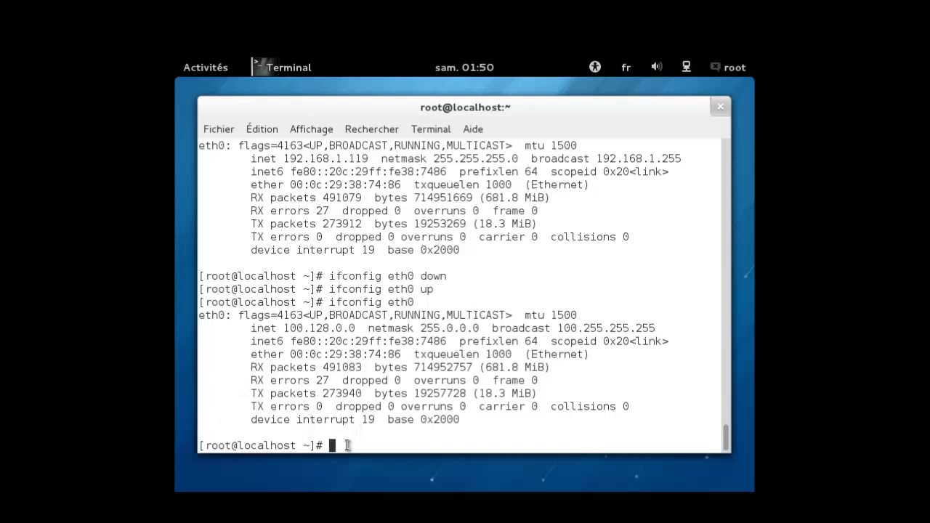
Step: Consult the topology diagram for Host1's VMnet1 address and assign 100.0.0.1/8 to eth0 with ifconfig in the Fedora terminal
key(Up)
key(Up)
key(Down)
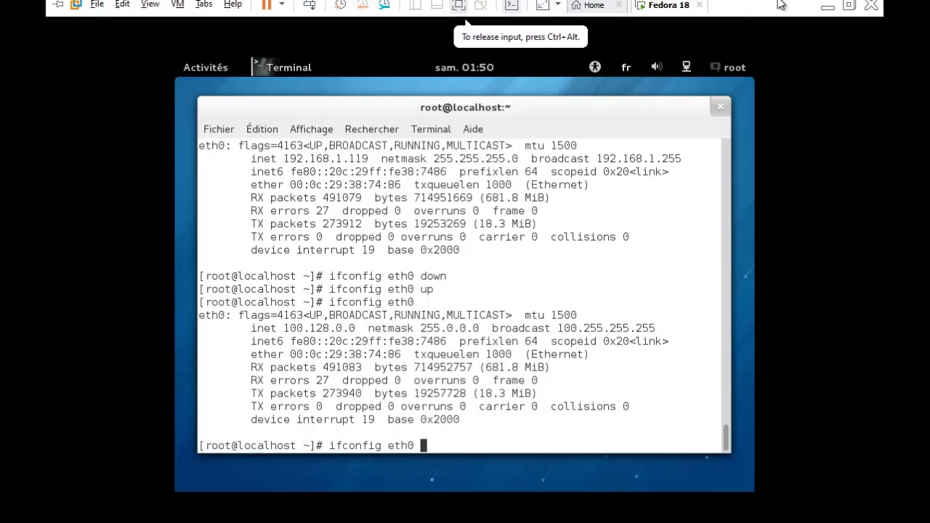
key(alt+Tab)
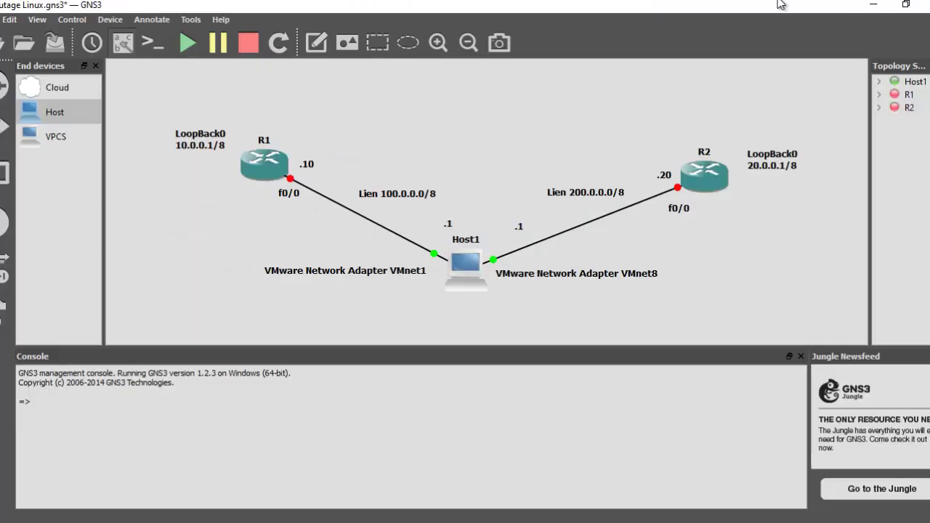
key(alt+Tab)
key(alt+Tab)
key(alt+Tab)
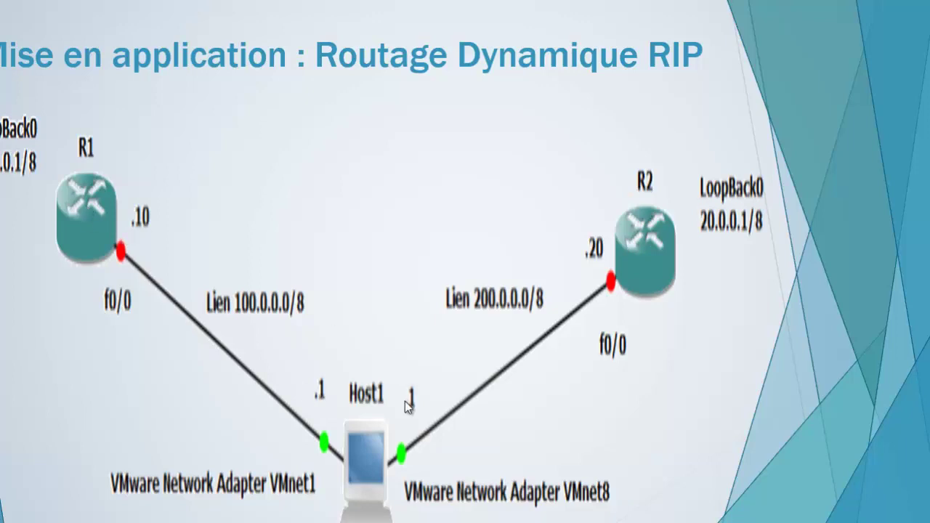
key(alt+Tab)
key(alt+Tab)
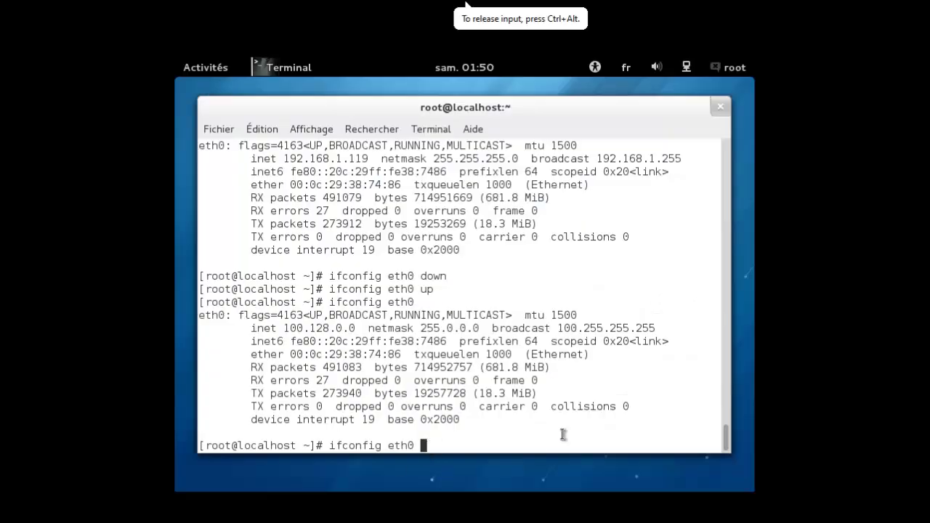
text(100.0.0.)
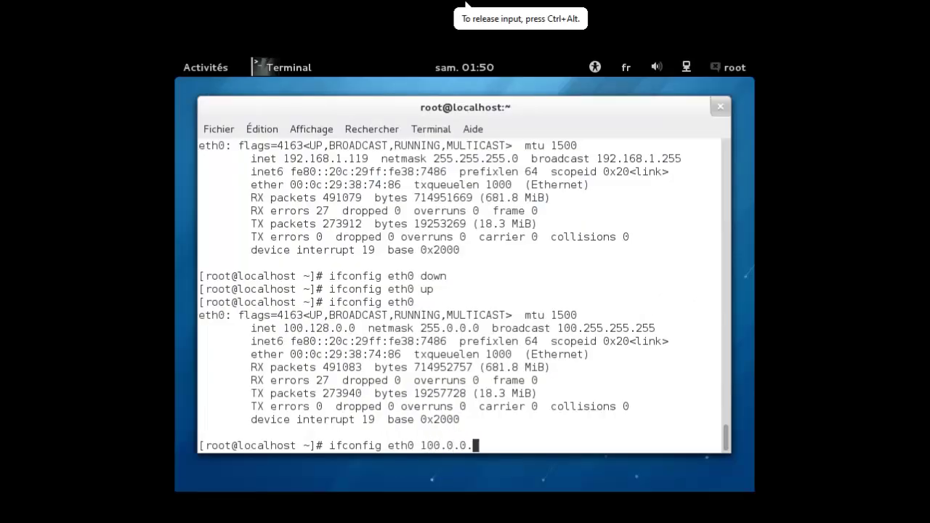
text(1/24)
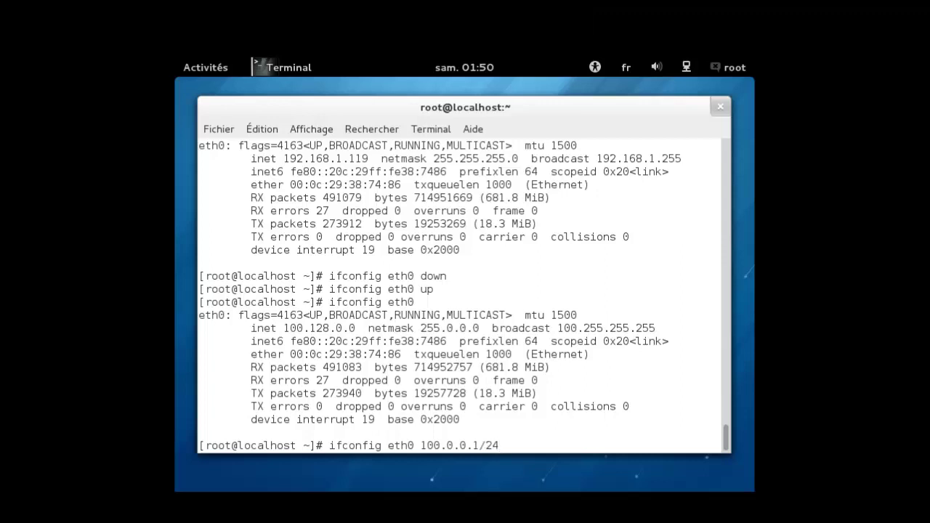
key(BackSpace)
key(BackSpace)
text(8)
key(Return)
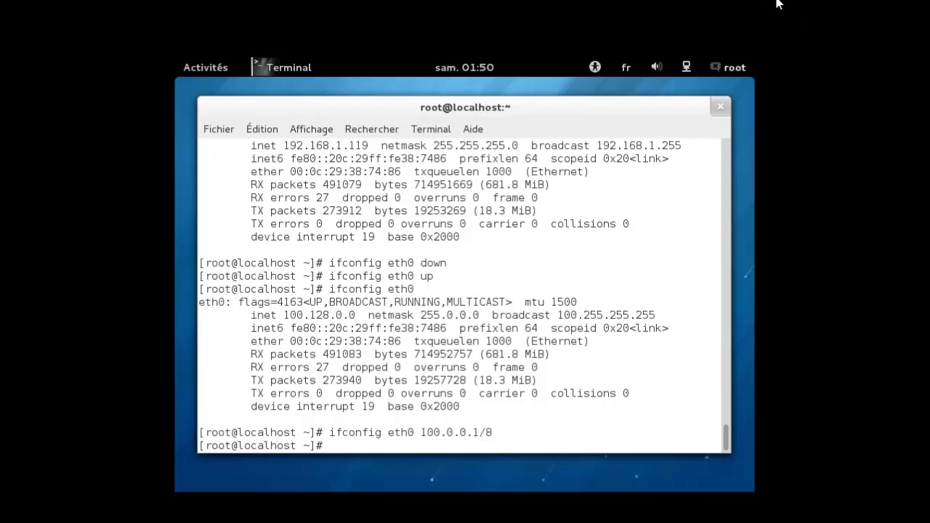
Step: Check the topology diagram for Host1's VMnet8 address and assign 200.0.0.1/8 to eth1 with ifconfig in the Fedora terminal
mouse_move(780, 4)
key(alt+Tab)
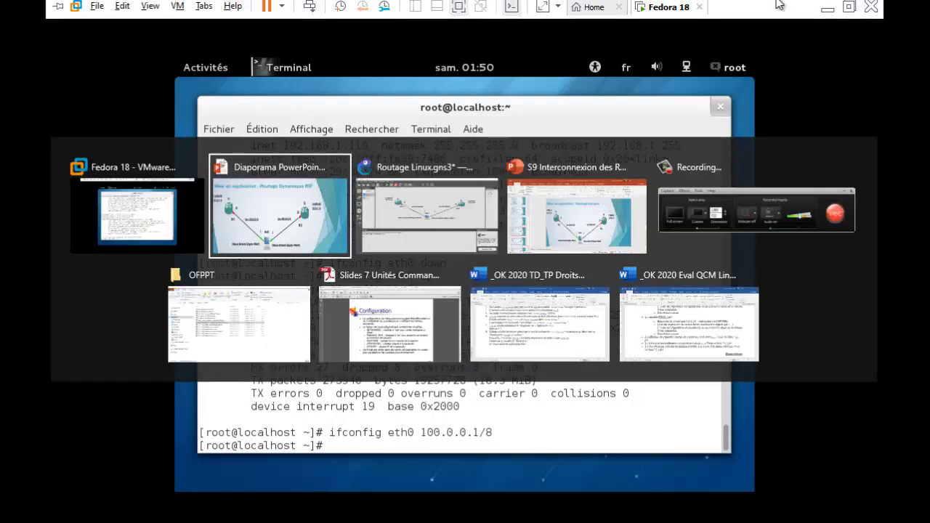
key(alt+Tab)
key(shift+alt+Tab)
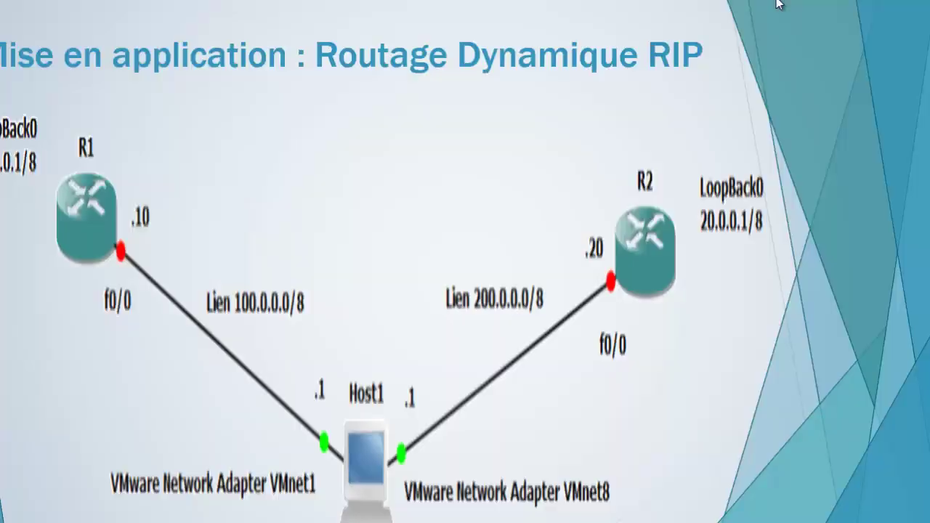
key(alt+Tab)
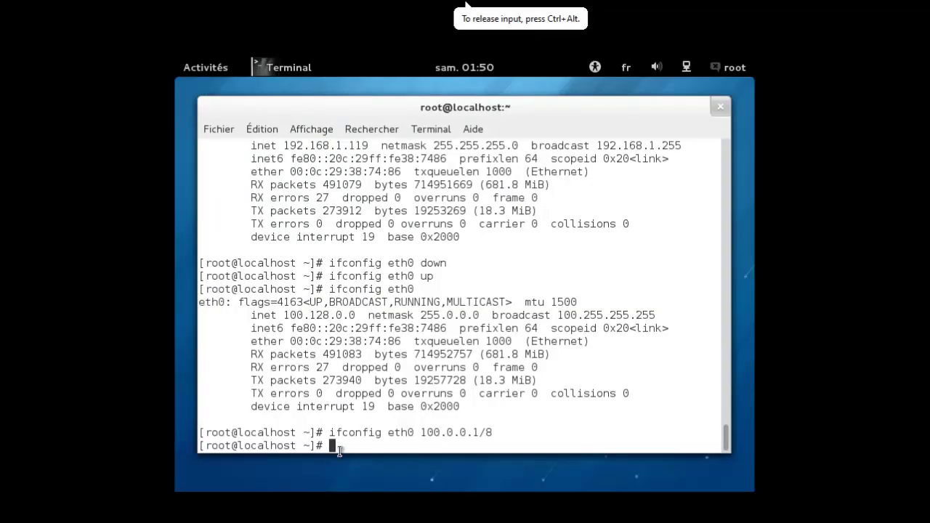
text(ifconfig eth0)
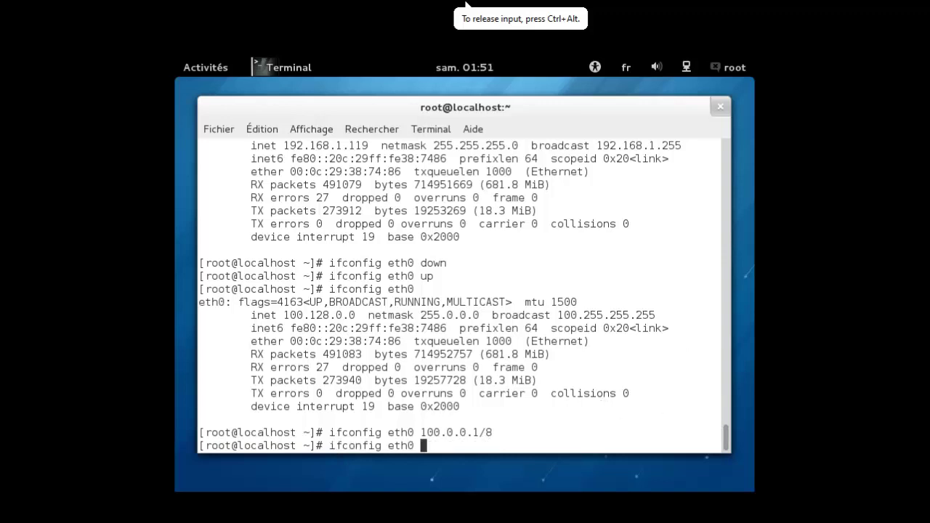
key(Up)
key(Left)
key(Left)
key(Left)
key(Left)
key(Left)
key(Left)
key(Left)
key(Left)
key(Left)
key(Left)
key(Left)
key(Left)
key(Left)
key(Left)
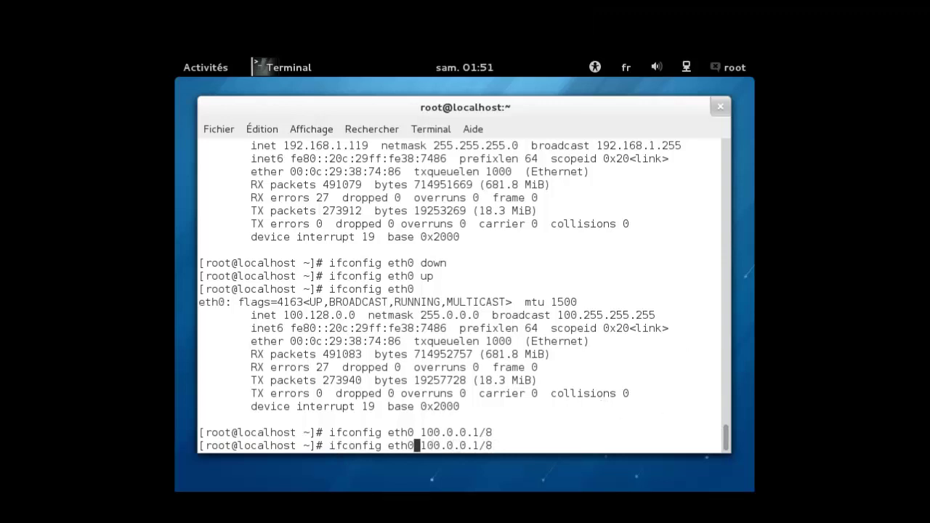
key(Right)
key(Right)
key(BackSpace)
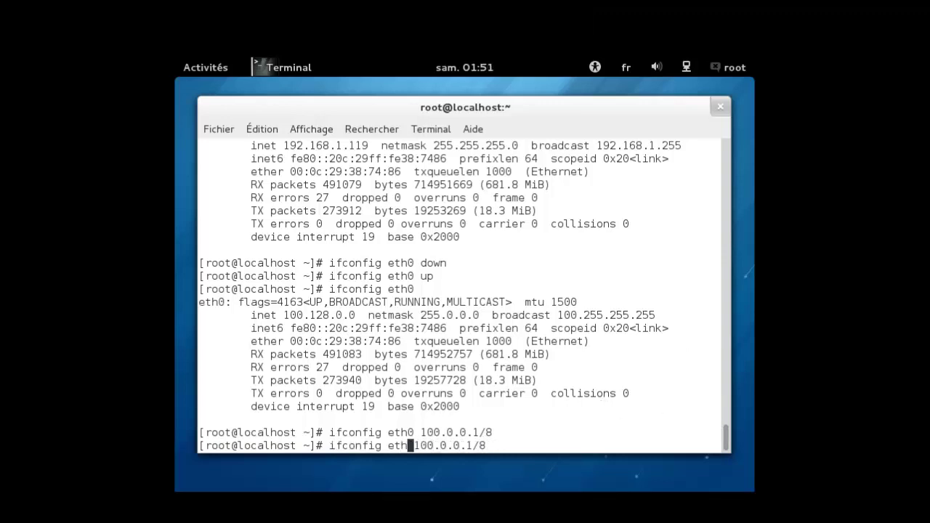
text(1)
key(Right)
key(Right)
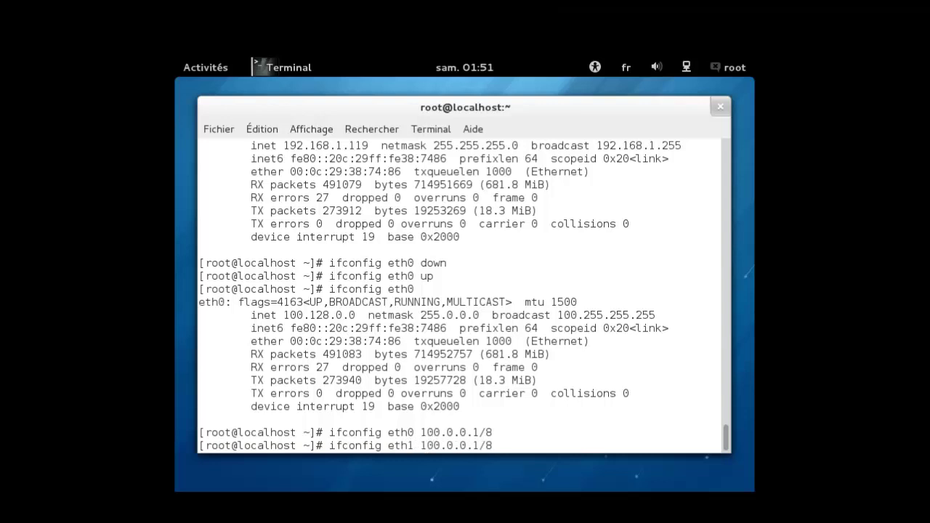
key(BackSpace)
text(2)
key(Return)
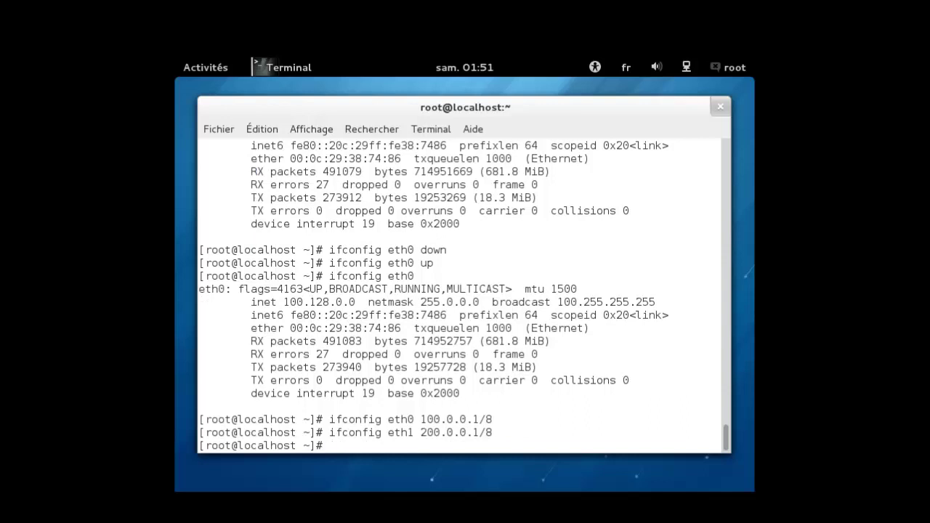
Step: Display the kernel routing table with route and print /proc/sys/net/ipv4/ip_forward with more to check IP forwarding
text(route)
key(Return)
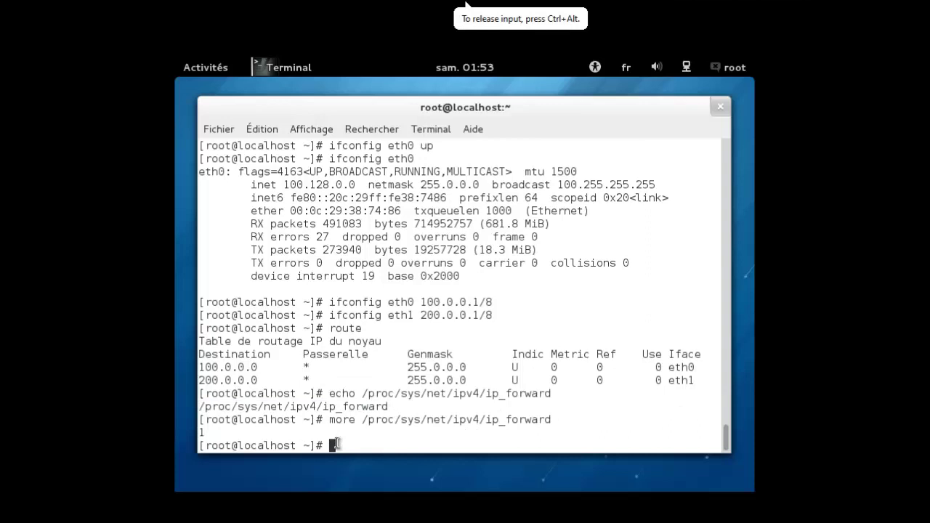
Step: Switch to the Routage Linux project in GNS3 and start all devices of the topology
mouse_move(718, 3)
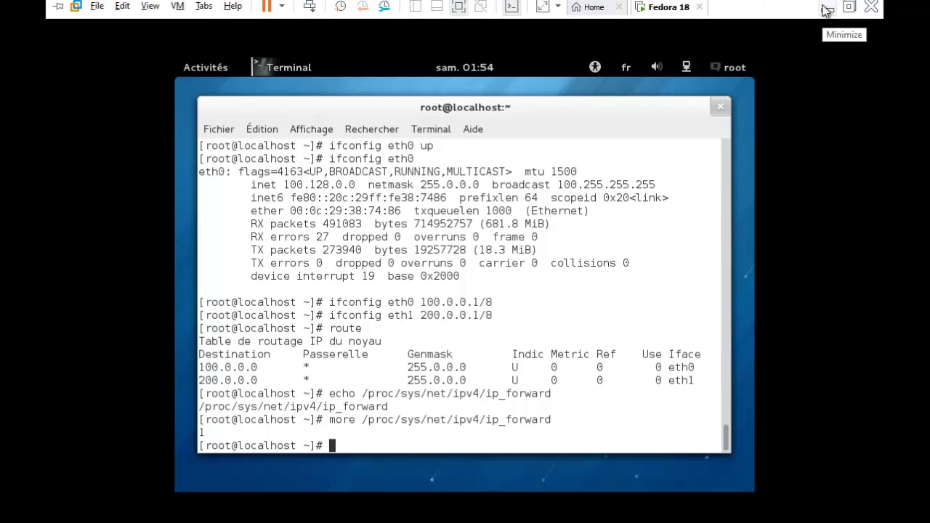
key(alt+Tab)
key(alt+Tab)
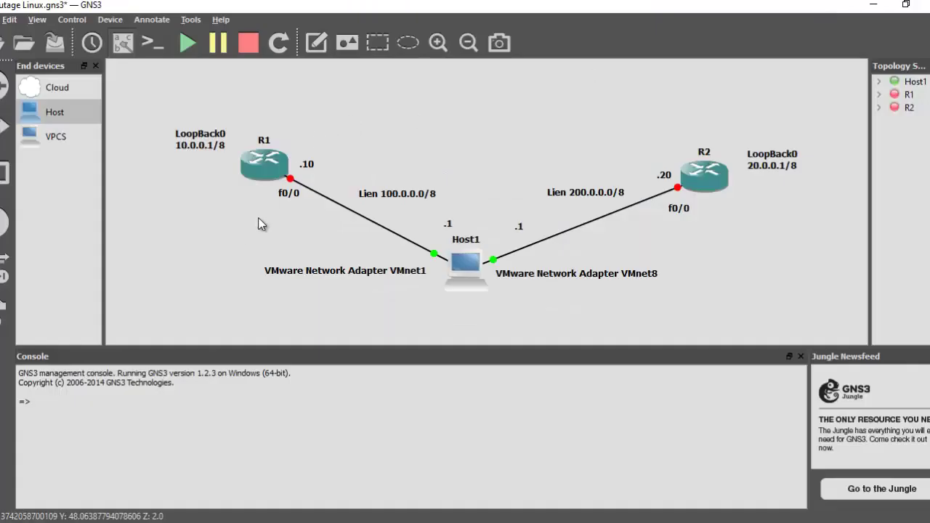
click(190, 46)
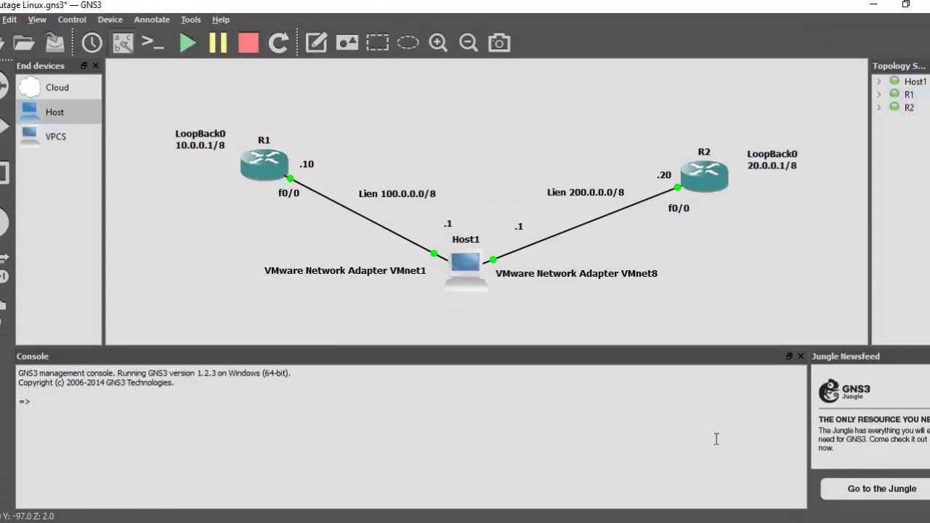
Step: Open the Windows Task Manager and sort the running processes by processor usage
right_click(690, 522)
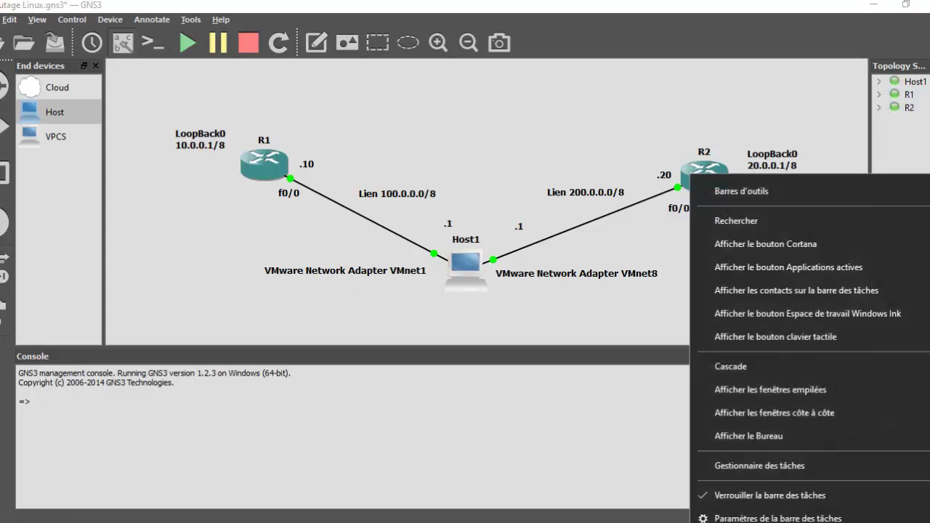
click(710, 469)
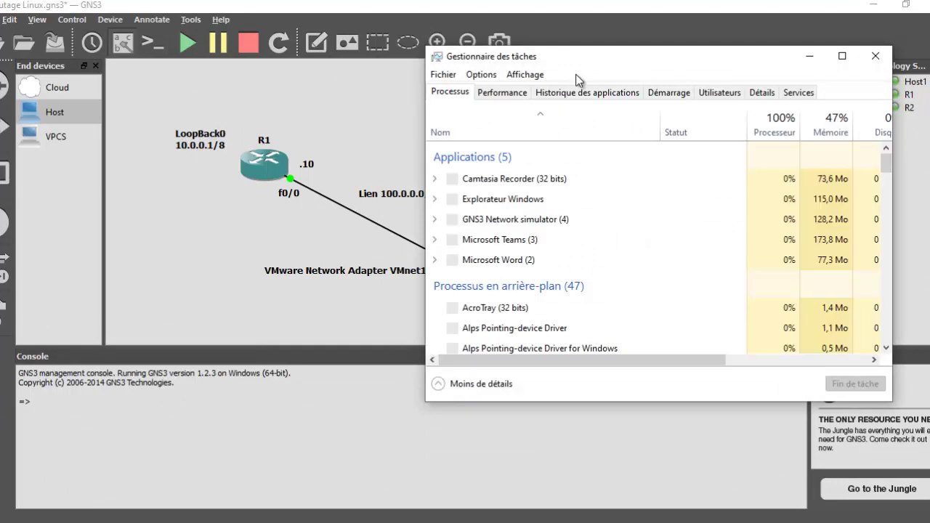
click(509, 92)
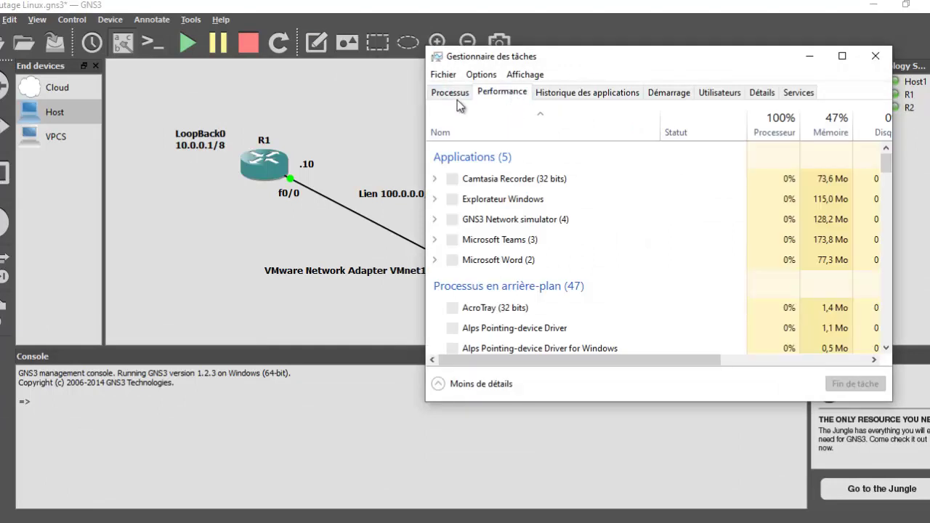
click(450, 93)
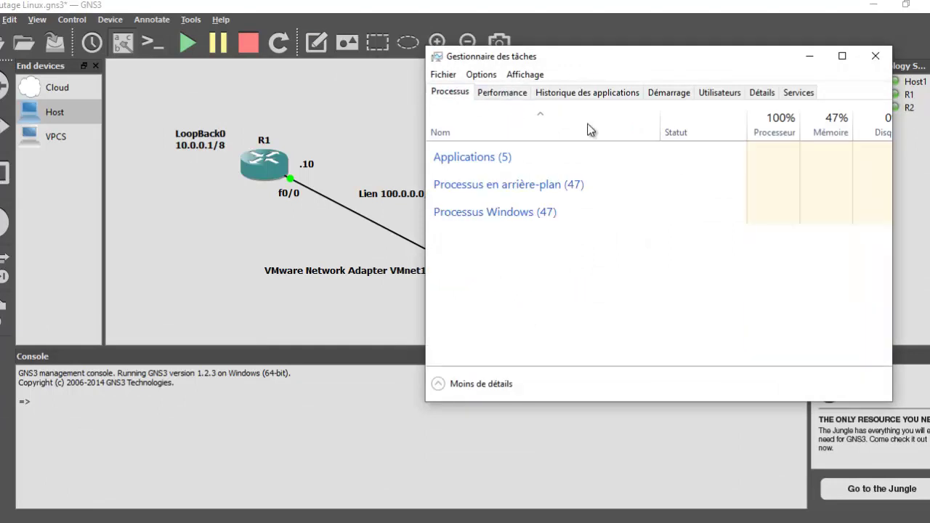
click(765, 129)
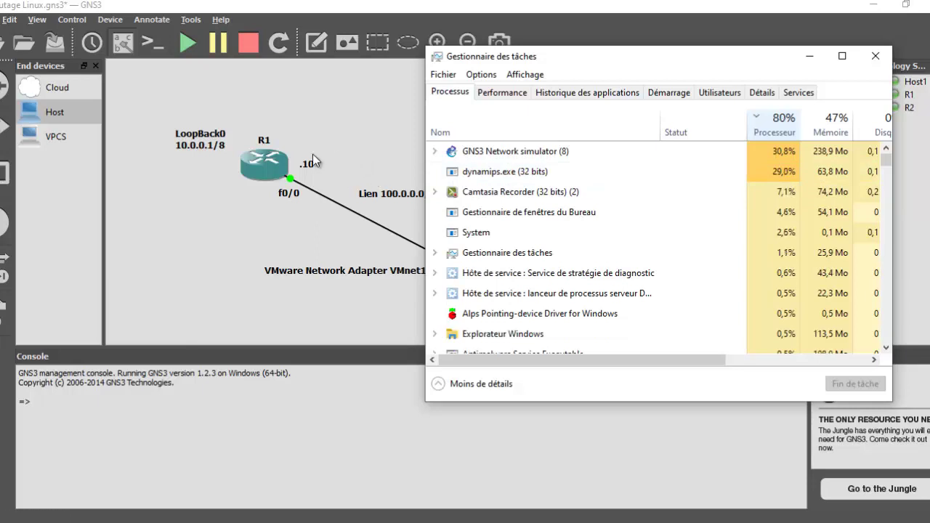
Step: Compute Idle-PC values for router R1, monitor the processor load in Task Manager, and accept the value 0x602391a4
click(265, 166)
right_click(266, 165)
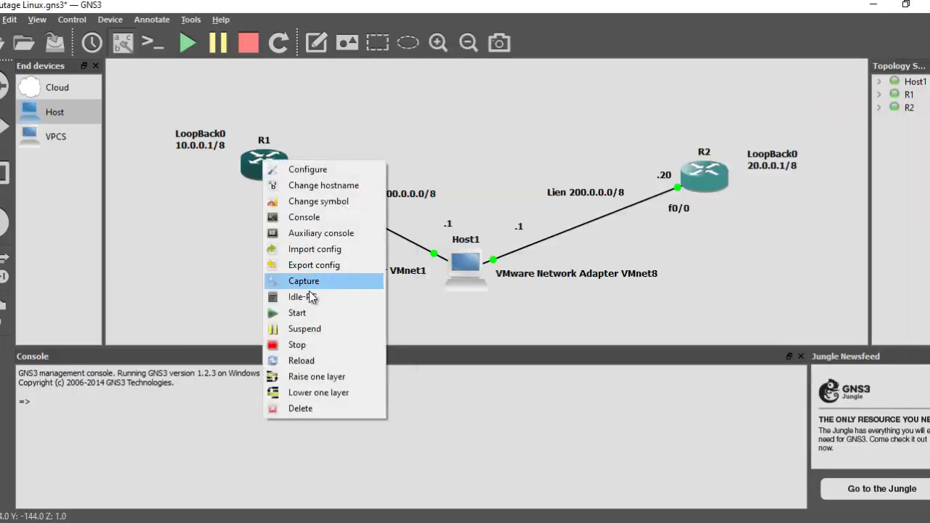
click(302, 298)
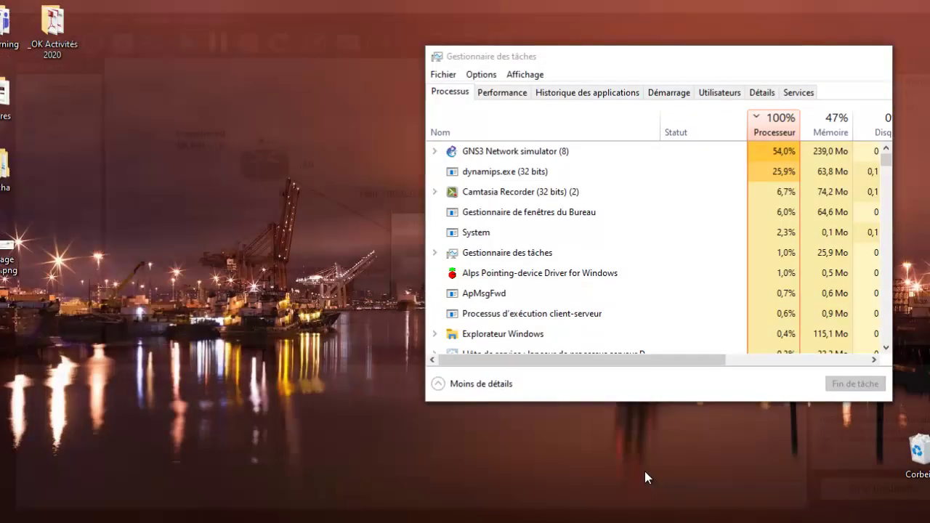
click(645, 471)
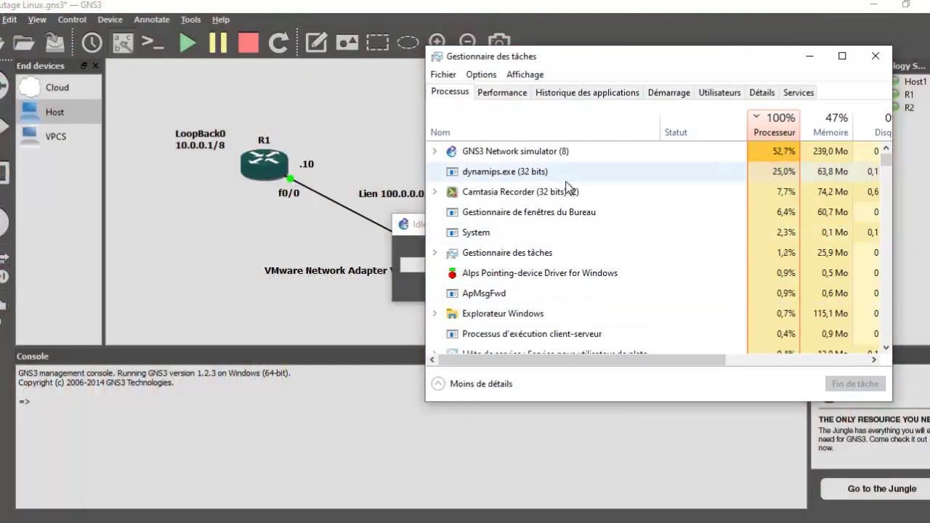
click(502, 92)
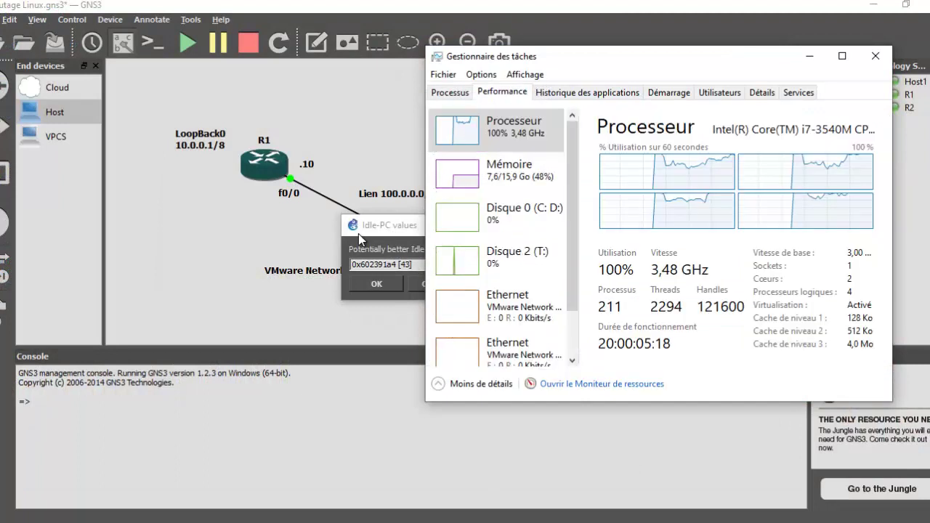
drag(358, 234, 152, 215)
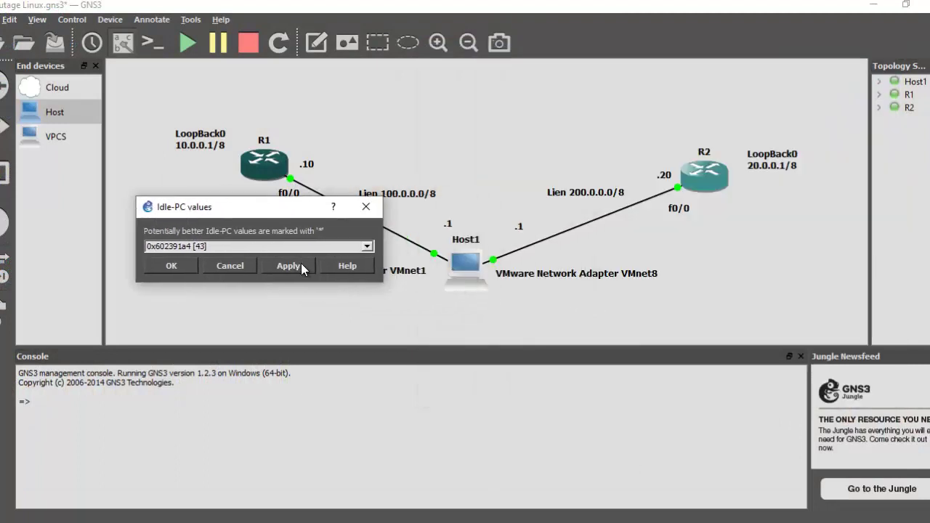
click(367, 246)
click(212, 257)
key(ctrl+shift+Escape)
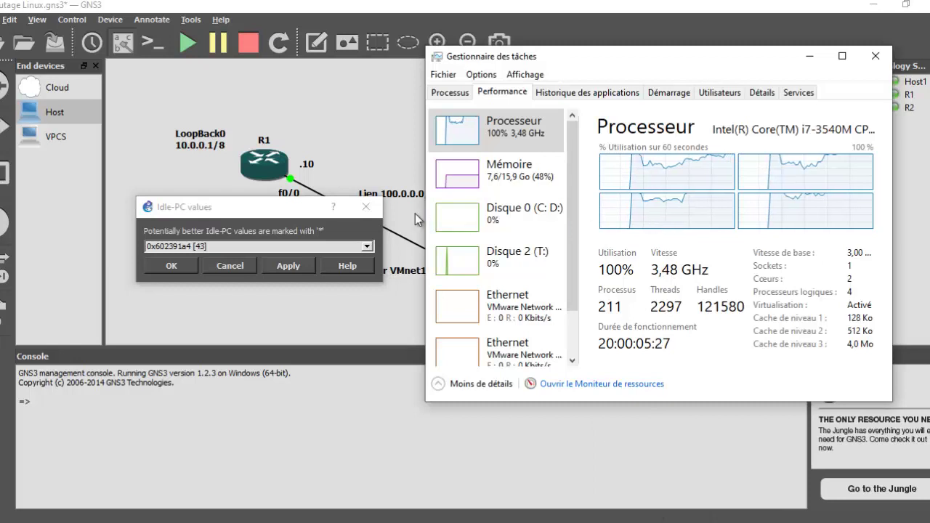
click(172, 266)
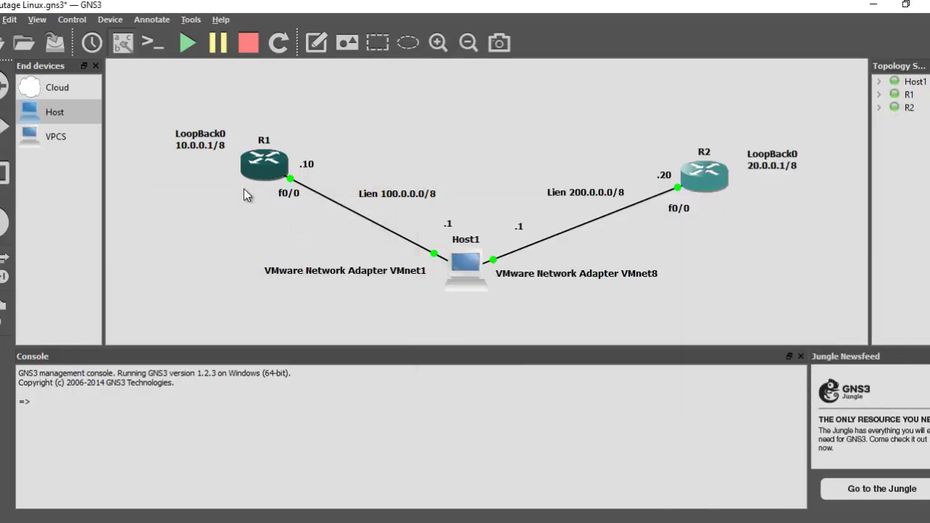
Step: Recompute the Idle-PC values for R1 and try the candidates 0x6023912c and 0x602391a4
right_click(266, 175)
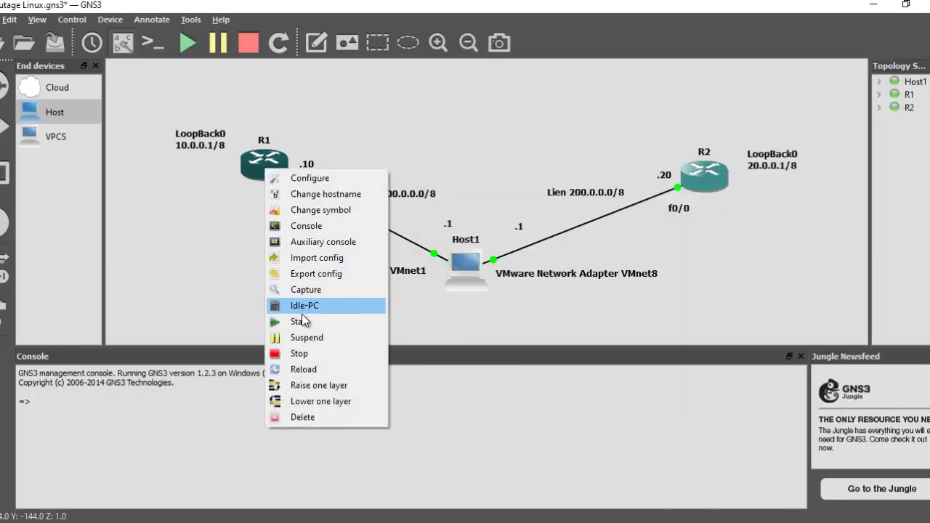
click(301, 308)
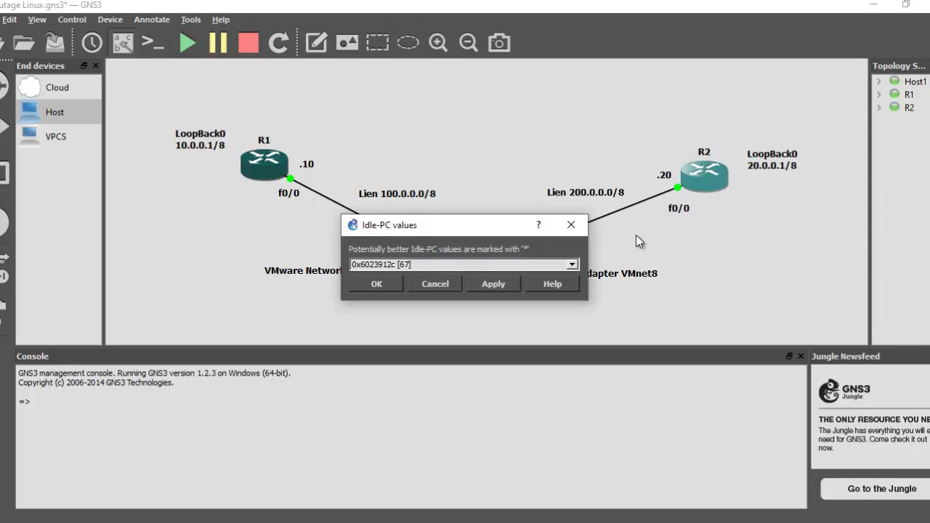
click(438, 266)
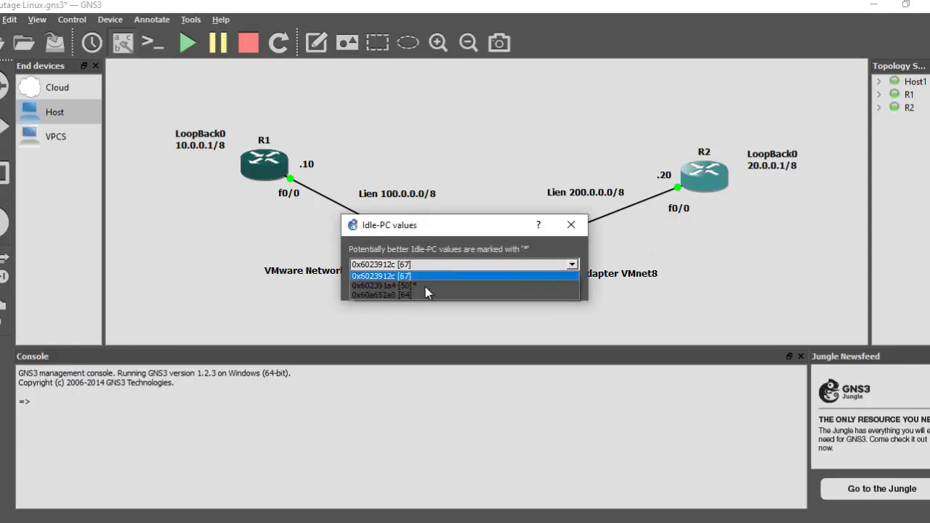
click(414, 277)
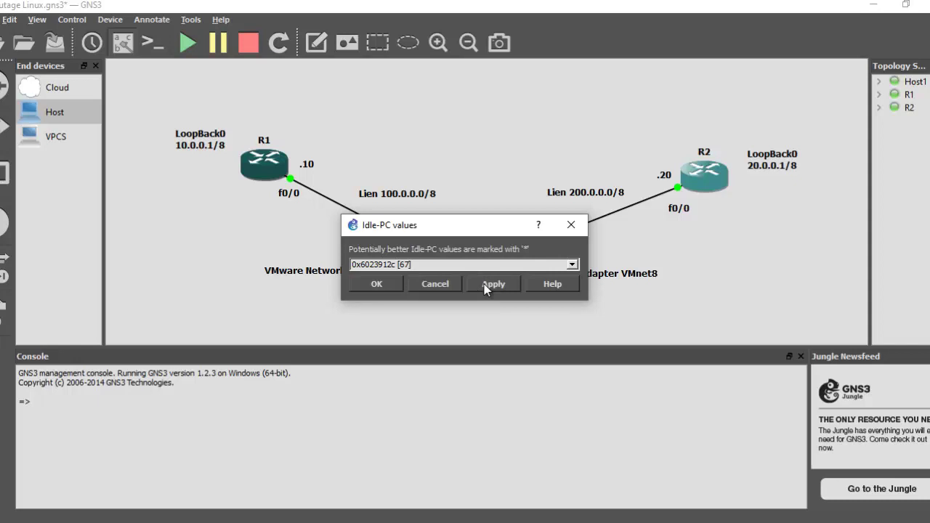
click(462, 266)
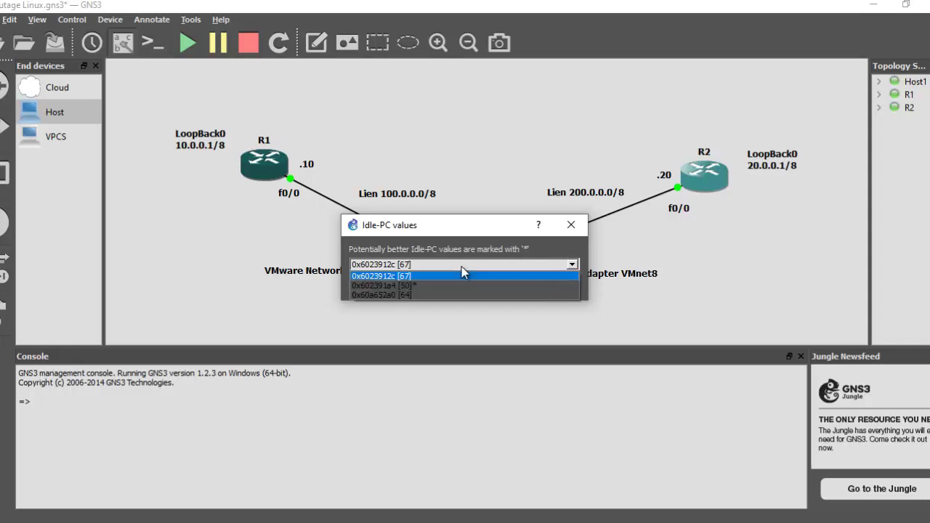
click(425, 286)
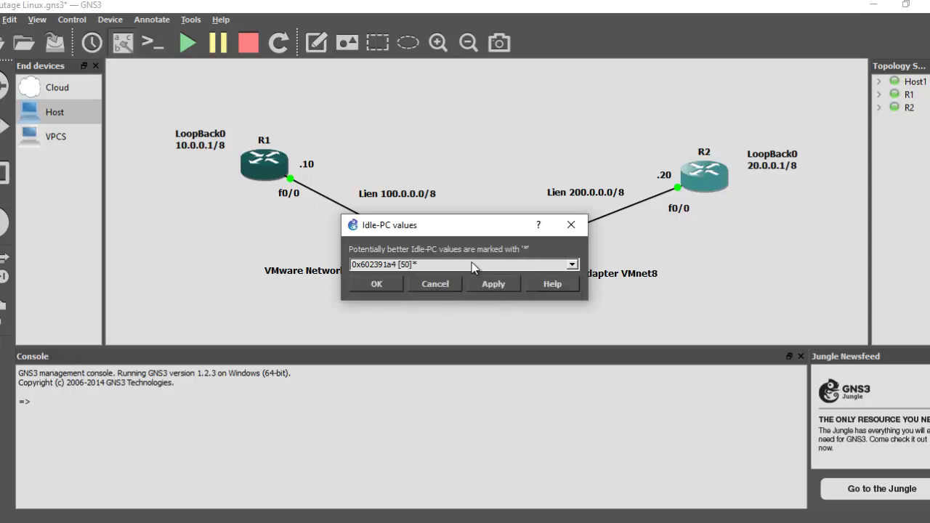
Step: Apply the Idle-PC value 0x60a652a0 to R1 and close the Idle-PC values dialog
click(468, 263)
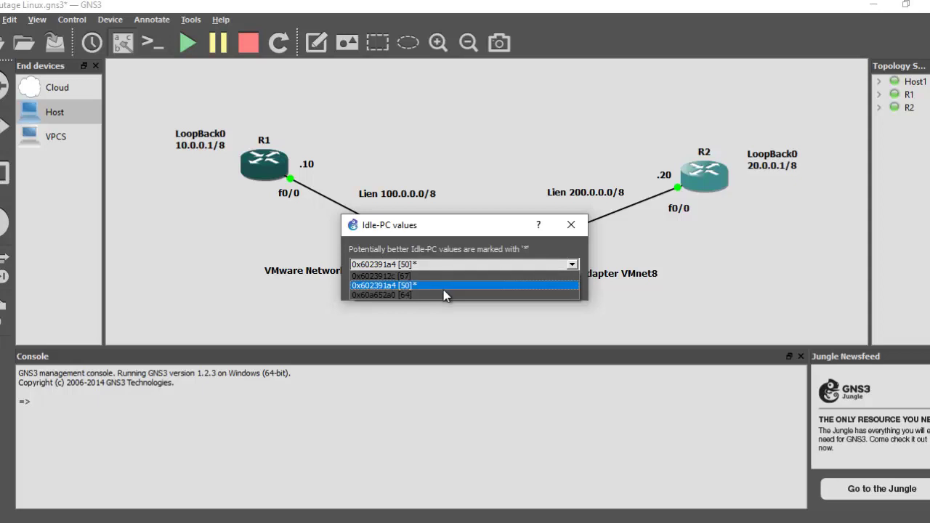
click(443, 295)
click(500, 287)
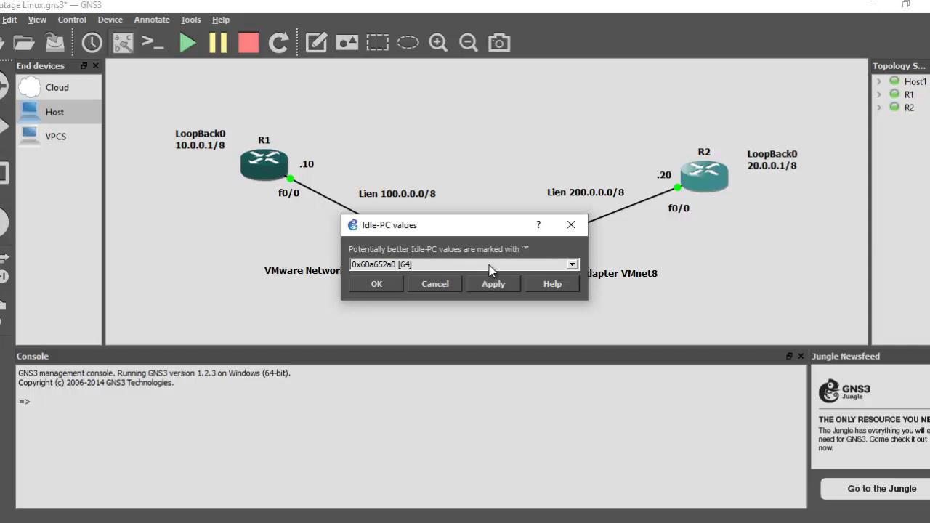
click(377, 284)
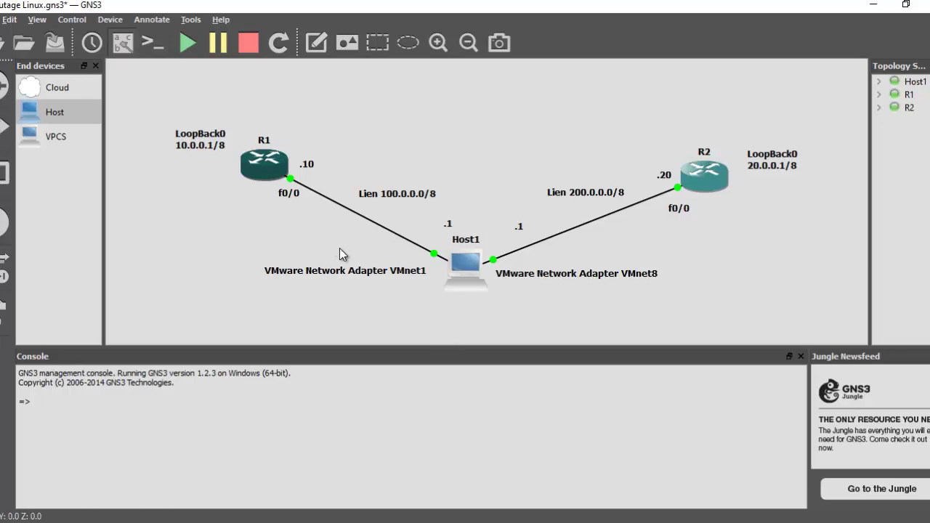
Step: Open the SuperPuTTY consoles of routers R1 and R2 from the topology
double_click(291, 160)
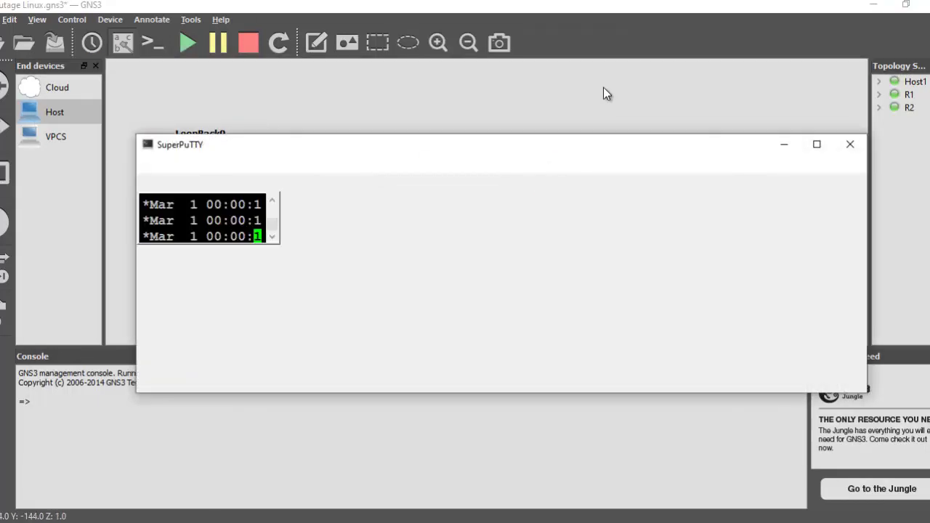
click(581, 112)
double_click(699, 175)
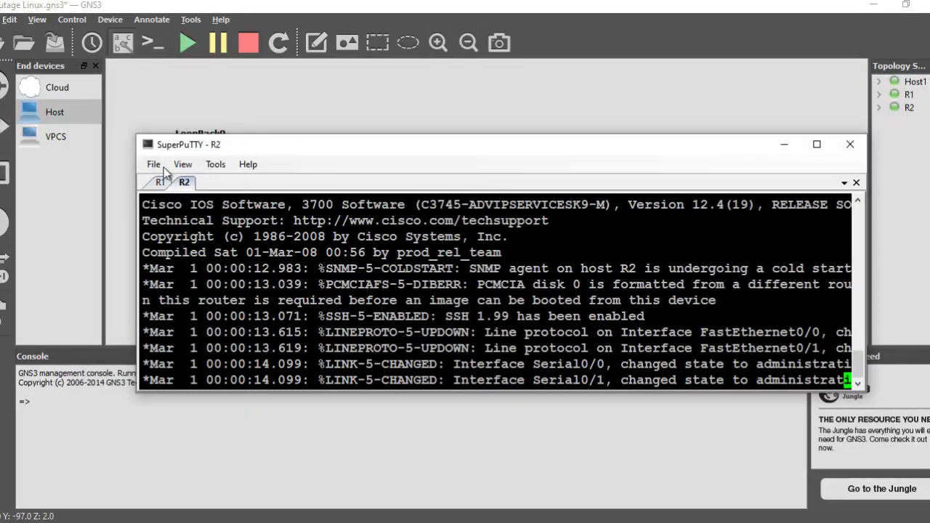
Step: Switch to the R1 console and enter global configuration mode with conf t
click(161, 182)
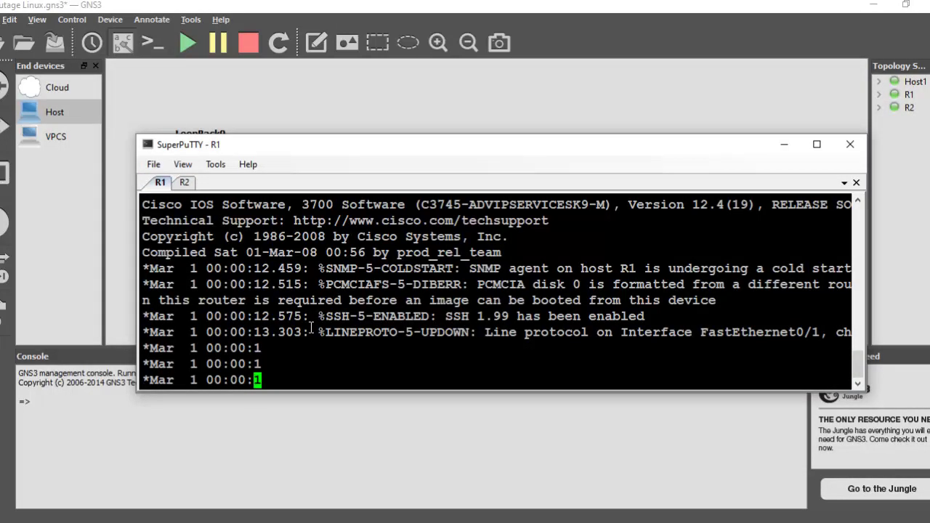
key(Return)
key(Return)
key(Return)
text(conf t)
key(Return)
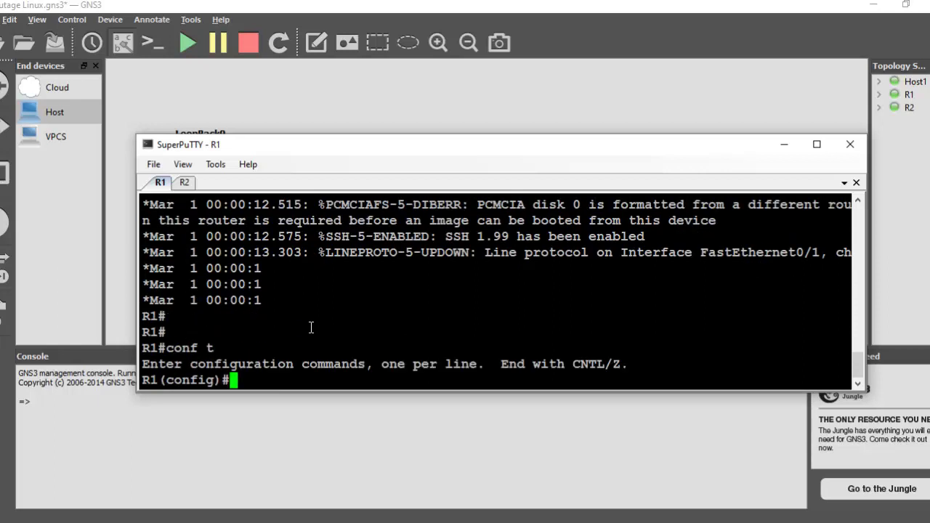
Step: Enter interface configuration mode for f0/0 on R1, correcting the mistyped interface name
text(interf f)
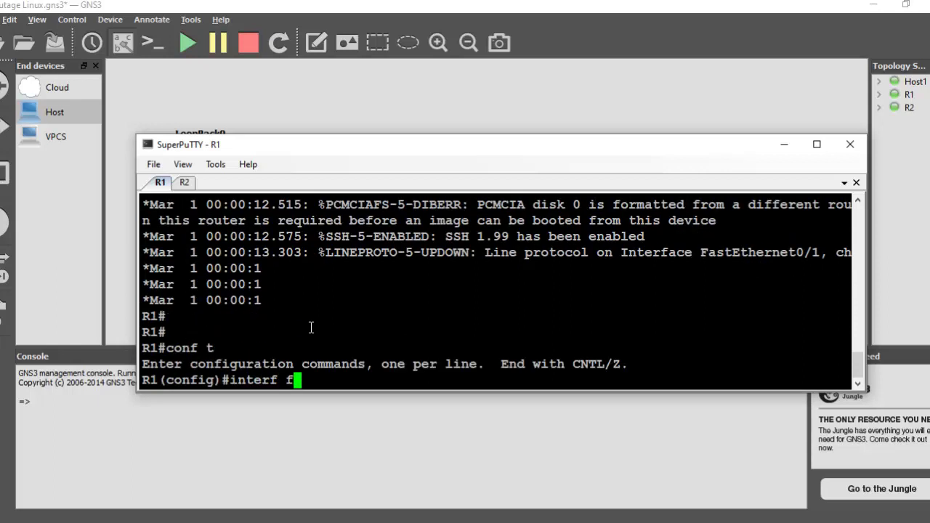
text(_0/0/)
key(Return)
key(Up)
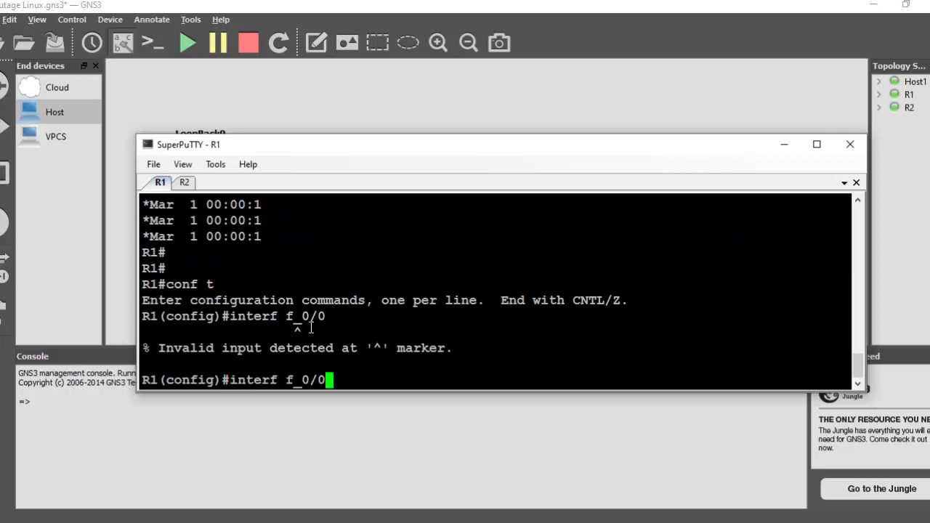
key(Left)
key(Left)
key(Left)
key(BackSpace)
key(Return)
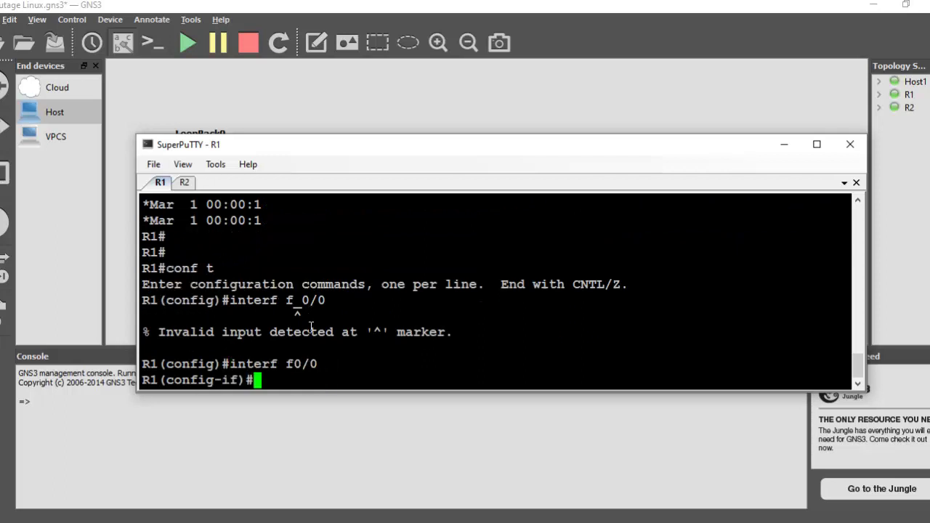
Step: Assign 100.0.0.10 with mask 255.0.0.0 to R1's f0/0 and enable the interface with no sh
text(ip add)
key(Tab)
text(1)
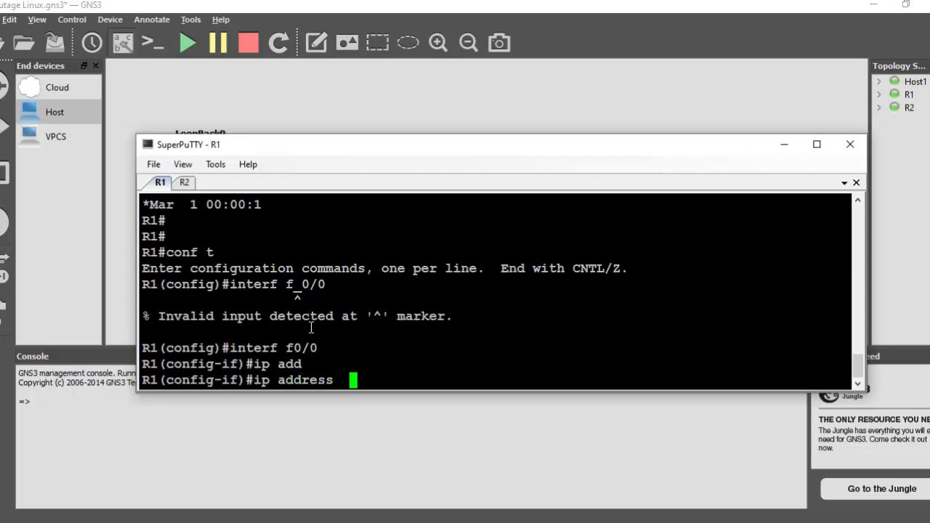
text(00.0.0.10 )
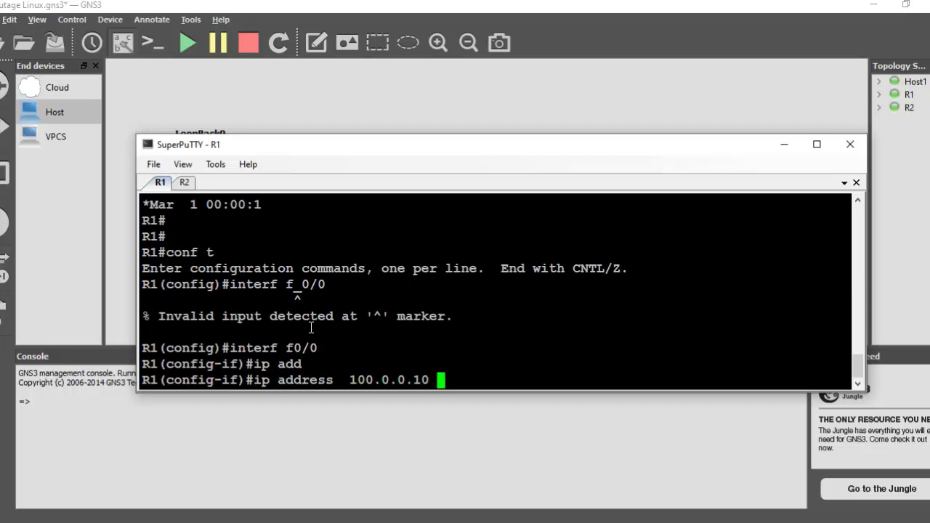
text(255.0.0.0)
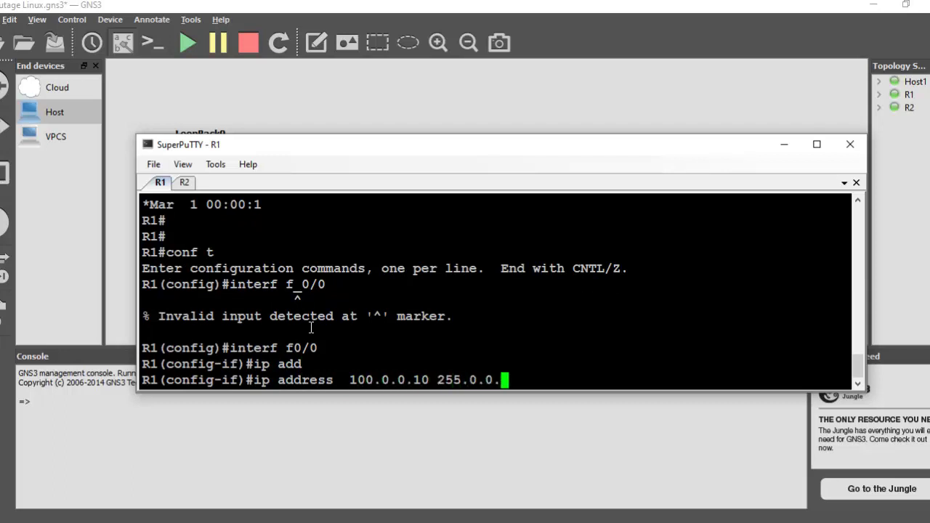
key(Return)
text(no sh)
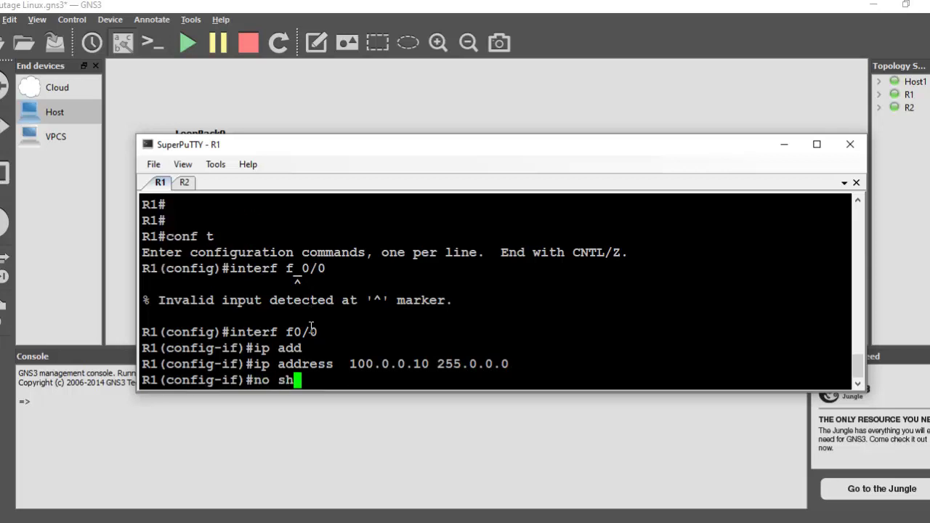
key(Return)
Step: Create loopback interface lo0 on R1 with IP address 10.0.0.1 and mask 255.0.0.0
text(interf )
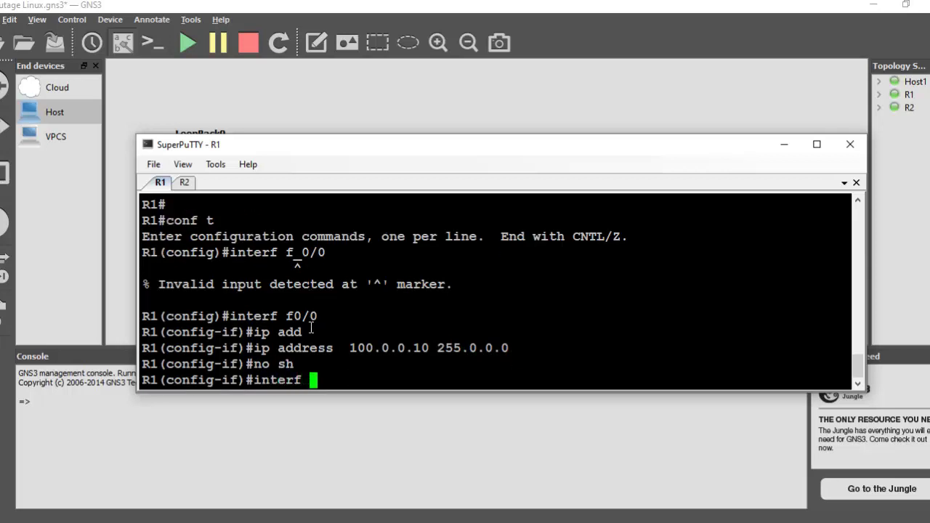
text(lo0)
key(Return)
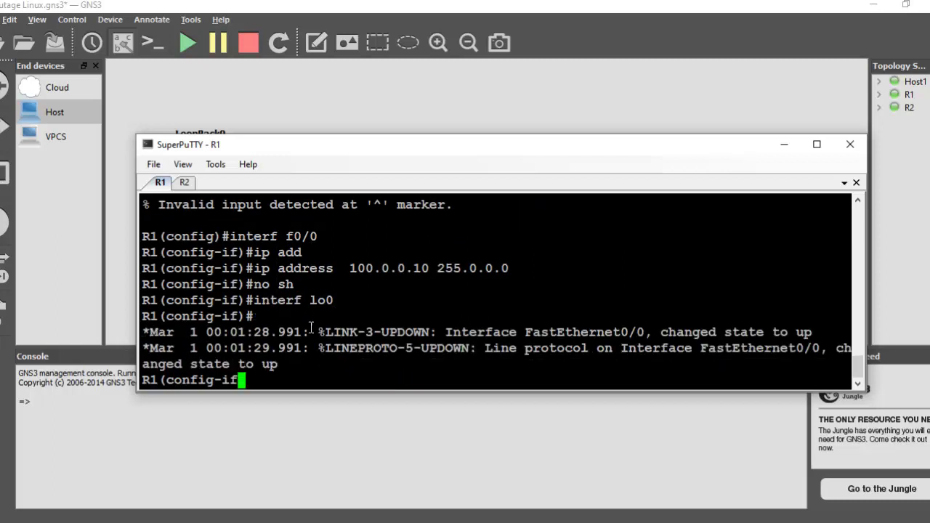
text(ip_ add)
key(Tab)
key(BackSpace)
key(BackSpace)
key(BackSpace)
key(BackSpace)
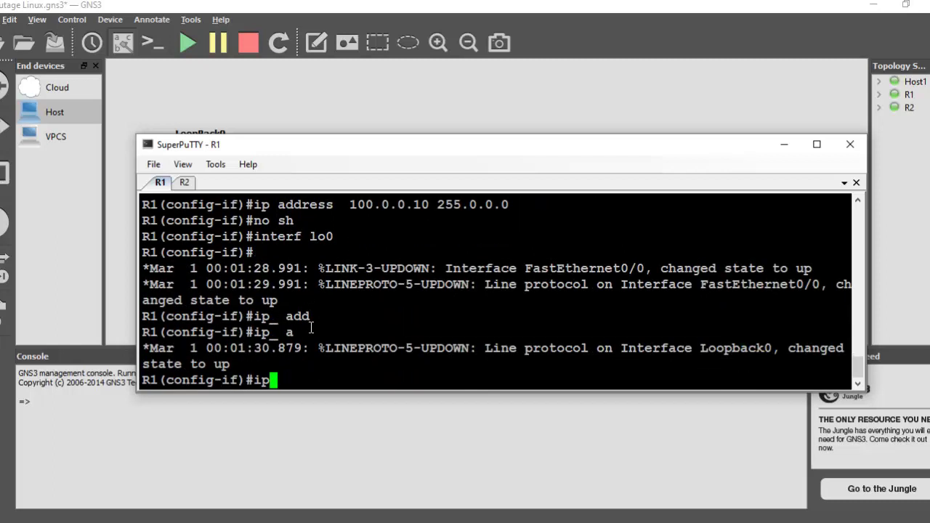
text(add)
key(Tab)
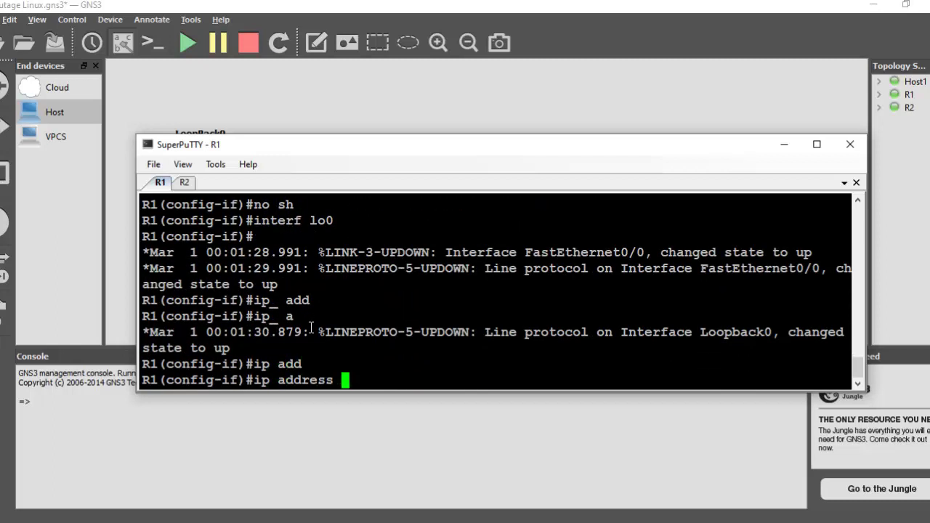
text(10.0.0.1 )
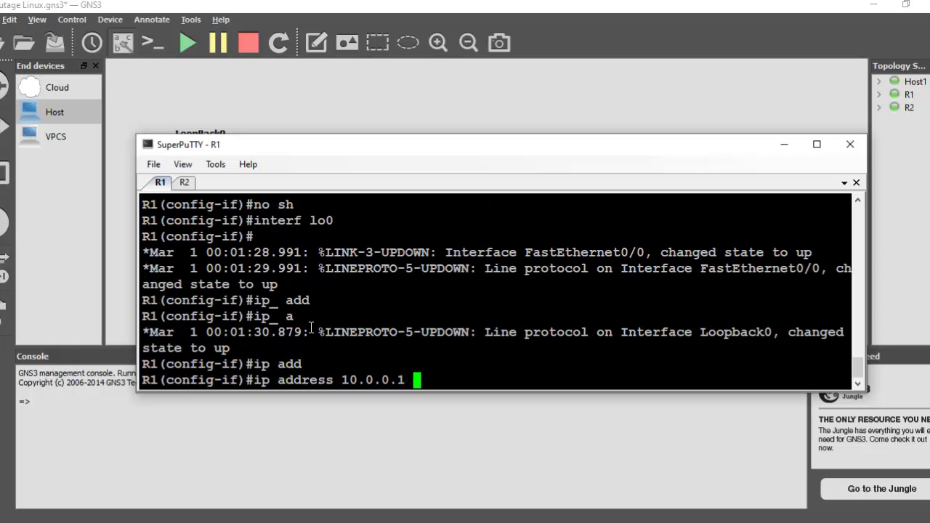
text(255.0.0.0)
key(Return)
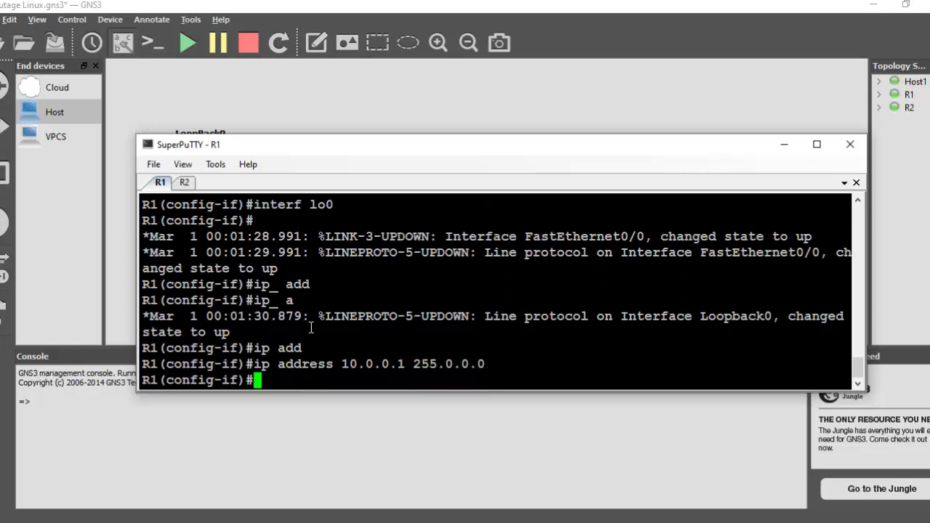
Step: Exit interface configuration on R1 and add a default route 0.0.0.0 0.0.0.0 via 100.0.0.1
text(exit)
key(Return)
text(ip )
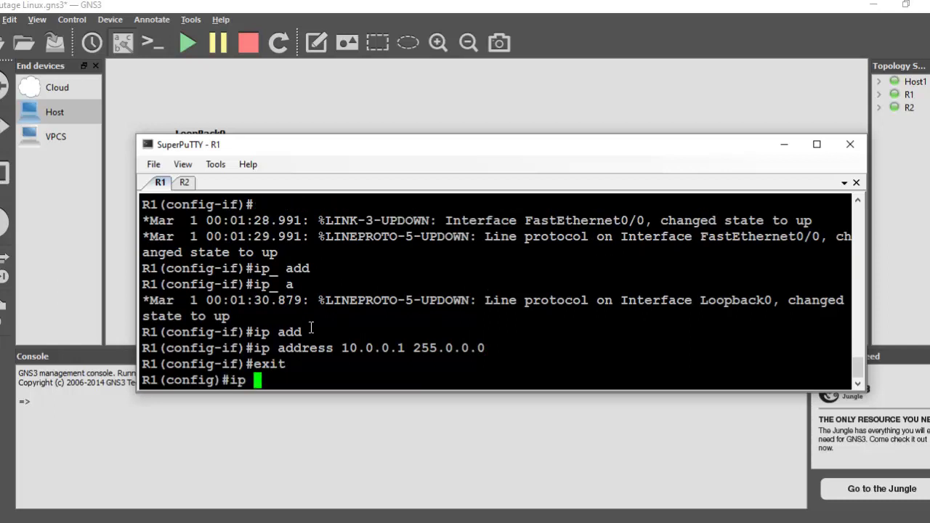
text(route )
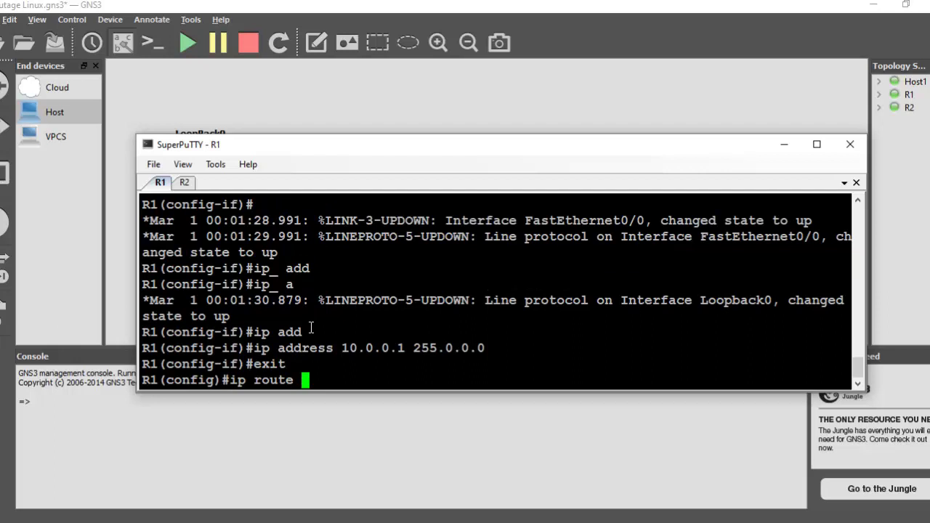
text(0.0.0._0)
key(BackSpace)
text(0)
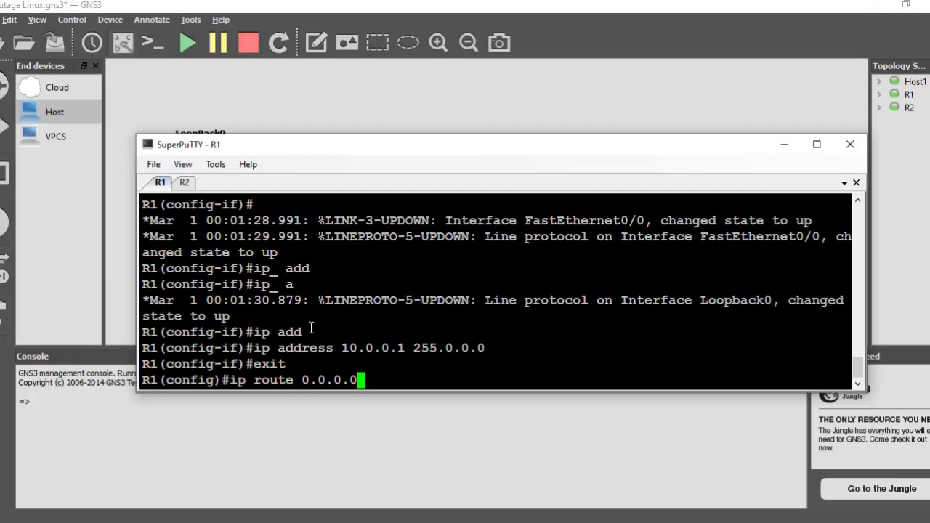
text( 0.0.0.0)
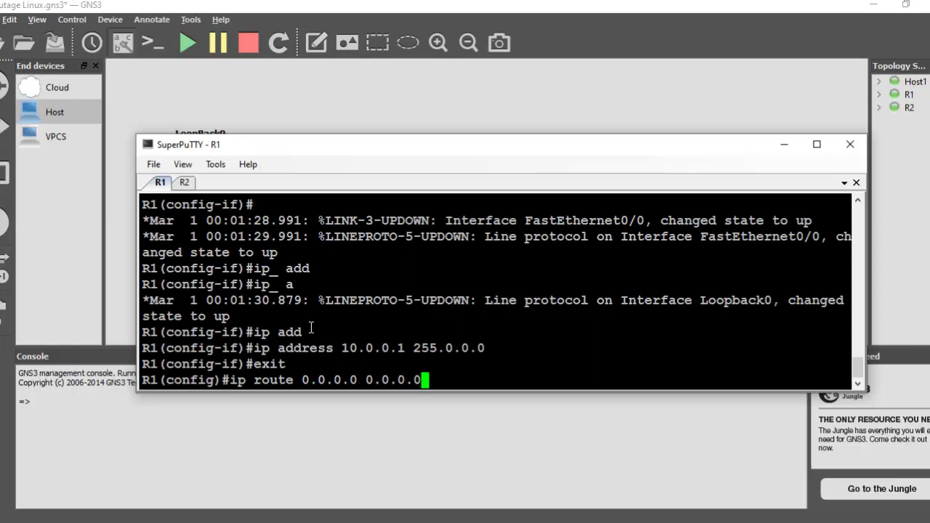
text( 11)
key(BackSpace)
text(0 0)
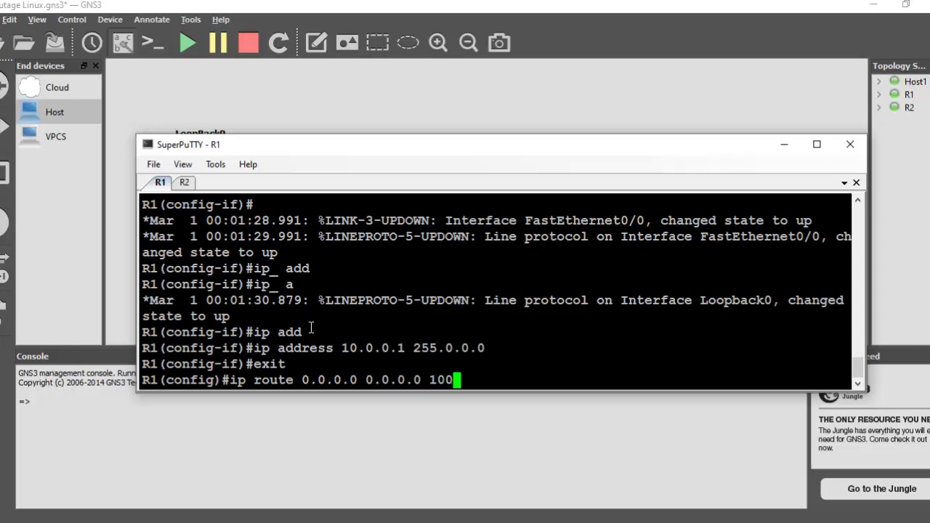
text(.0.0.0)
key(BackSpace)
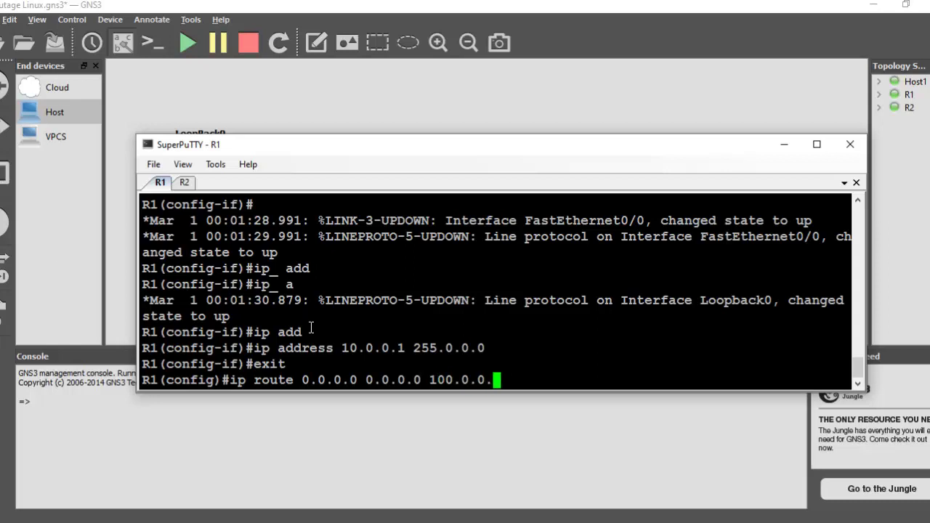
text(1)
key(Return)
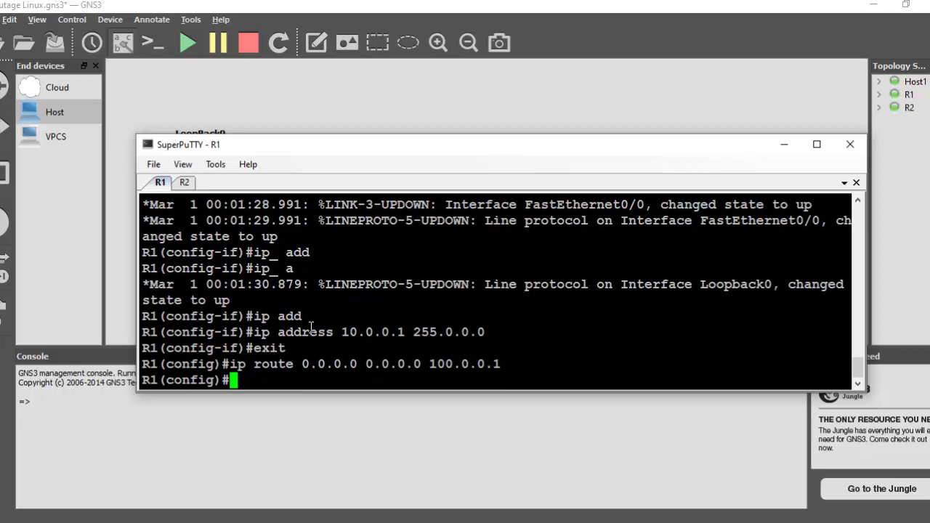
Step: Switch to the R2 console and enter global configuration mode with conf t
click(186, 182)
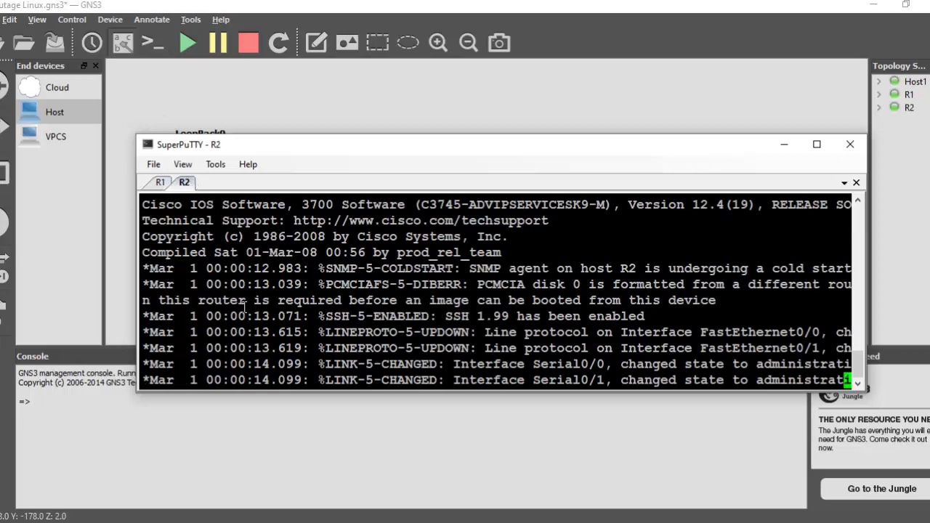
key(Return)
key(Return)
key(Return)
key(Return)
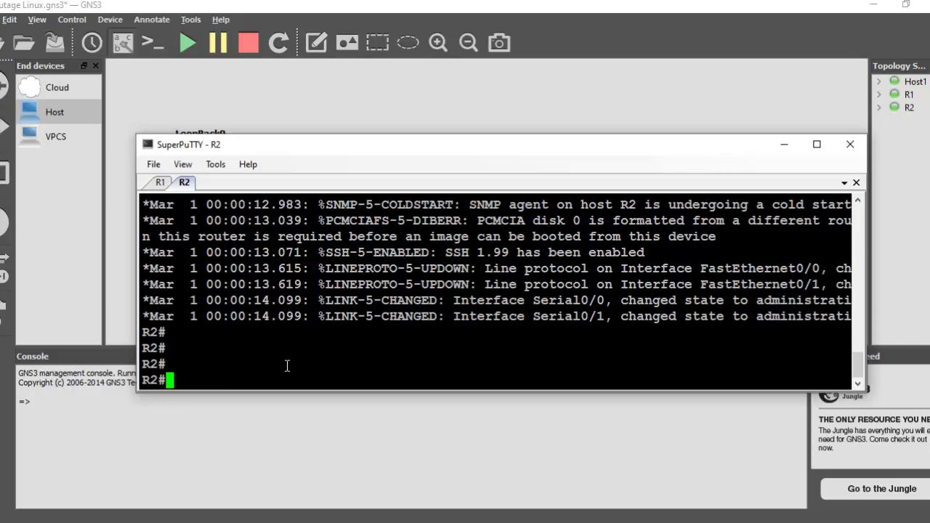
text(conf t)
key(Return)
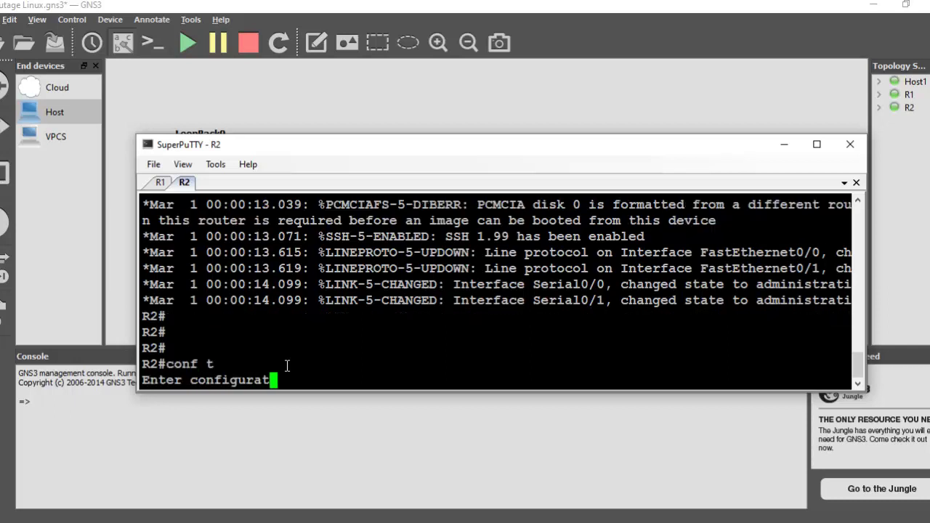
Step: Enter interface configuration mode for f0/0 on R2
text(interf f0(/)
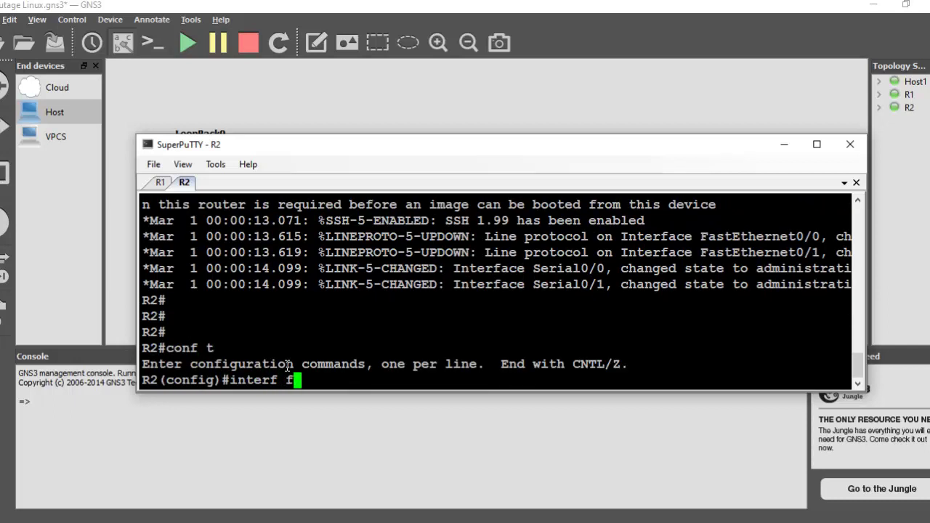
key(BackSpace)
key(BackSpace)
text(/0)
key(Return)
Step: Begin the ip add command with 200.0.0.02 for R2's f0/0 and check the addressing on the topology slide
text(ip ad)
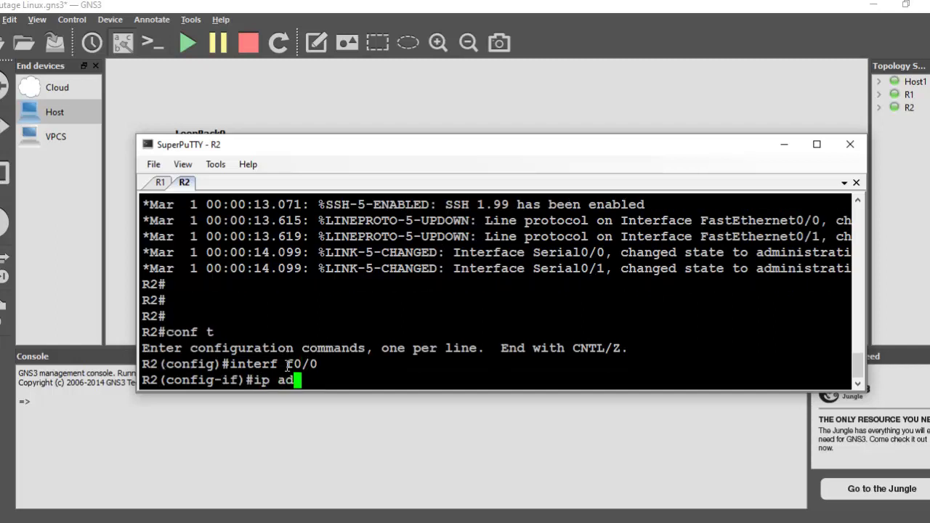
text(d2)
key(BackSpace)
text(200.0.0.0)
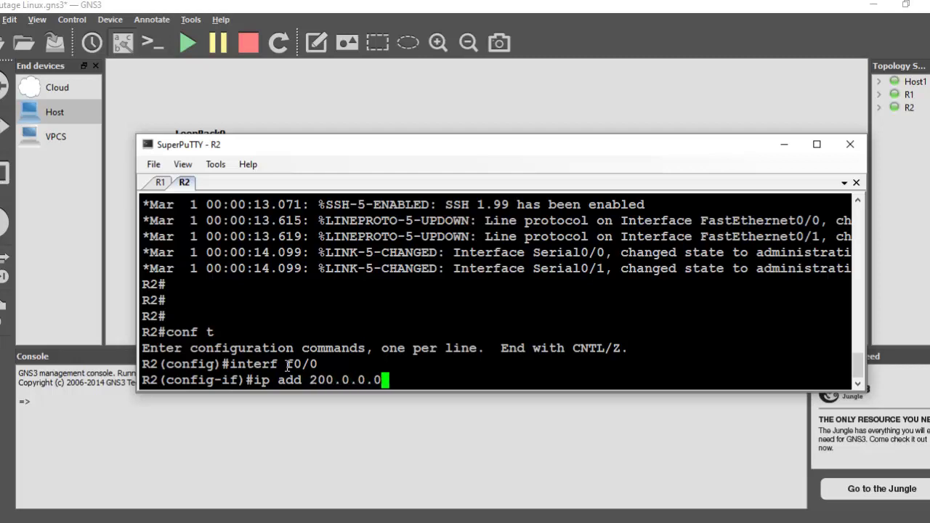
text(2)
key(alt+Tab)
key(alt+Tab)
key(alt+Tab)
key(alt+Tab)
key(alt+Tab)
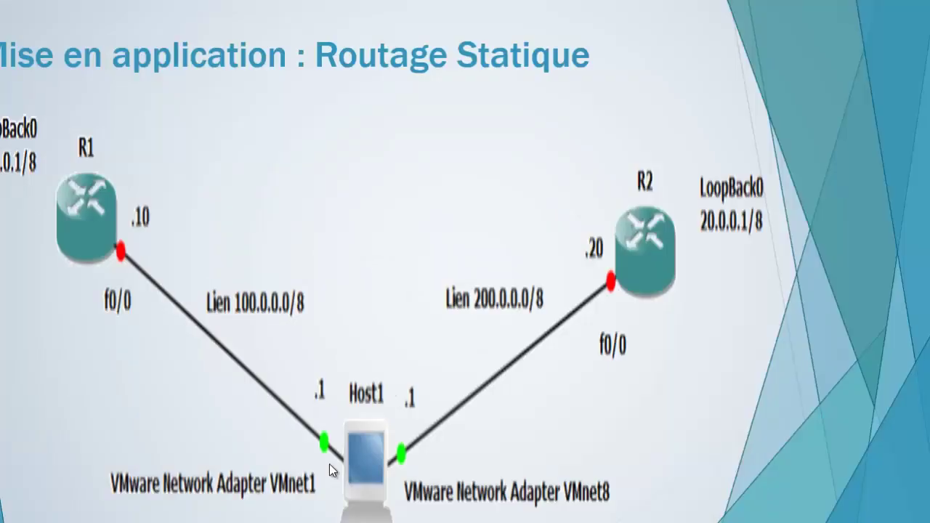
key(alt+Tab)
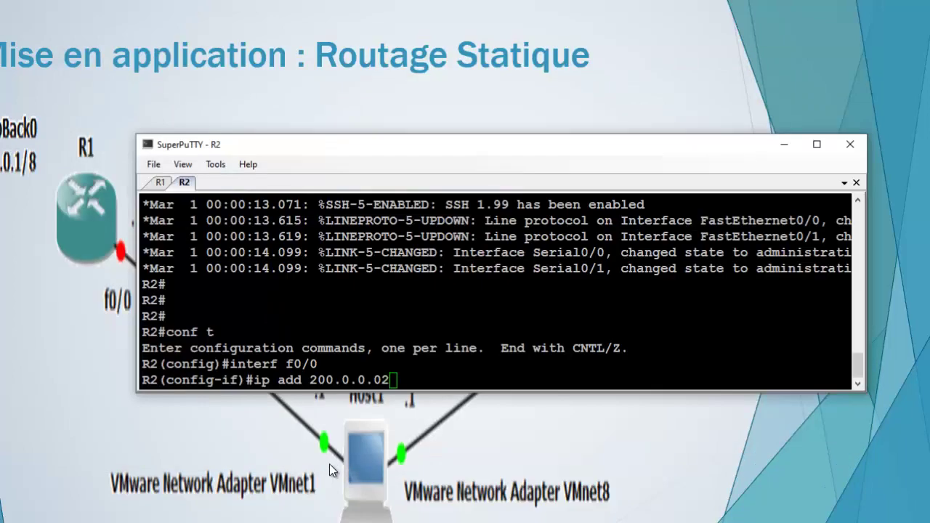